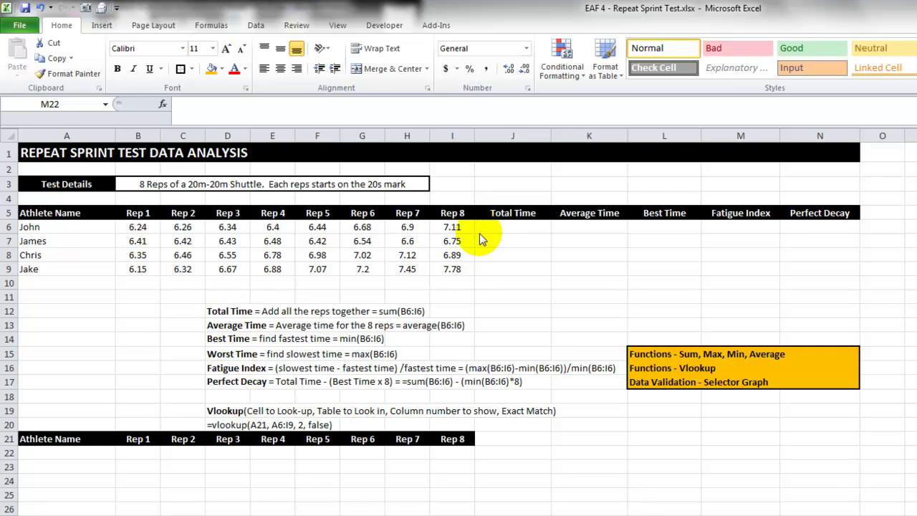
# Step: Keep the current Windows color scheme without further messages, and enter =sum(B6:I6) in cell J6 for the first athlete's total time
pyautogui.press('F2')
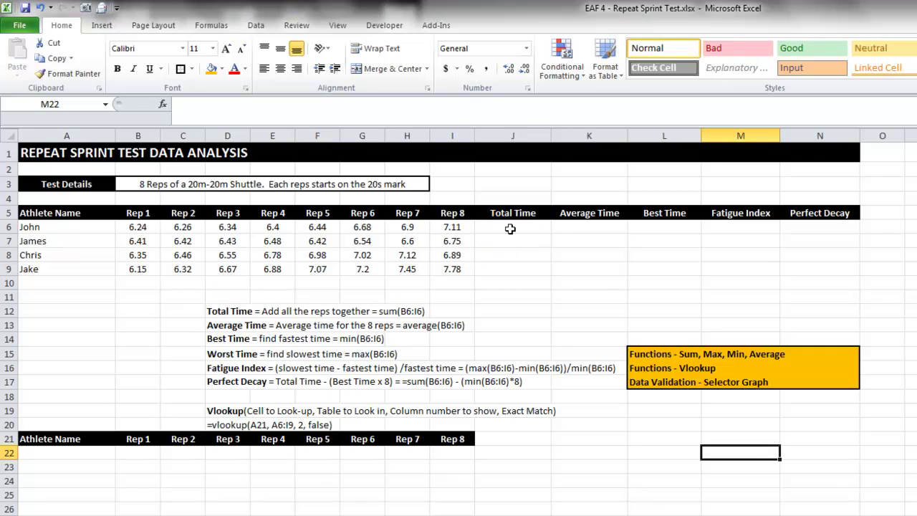
pyautogui.click(513, 226)
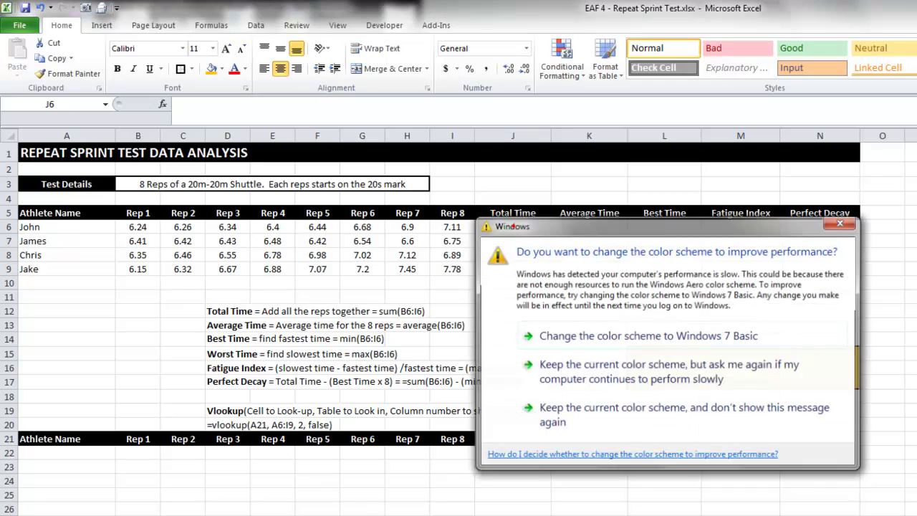
pyautogui.click(702, 405)
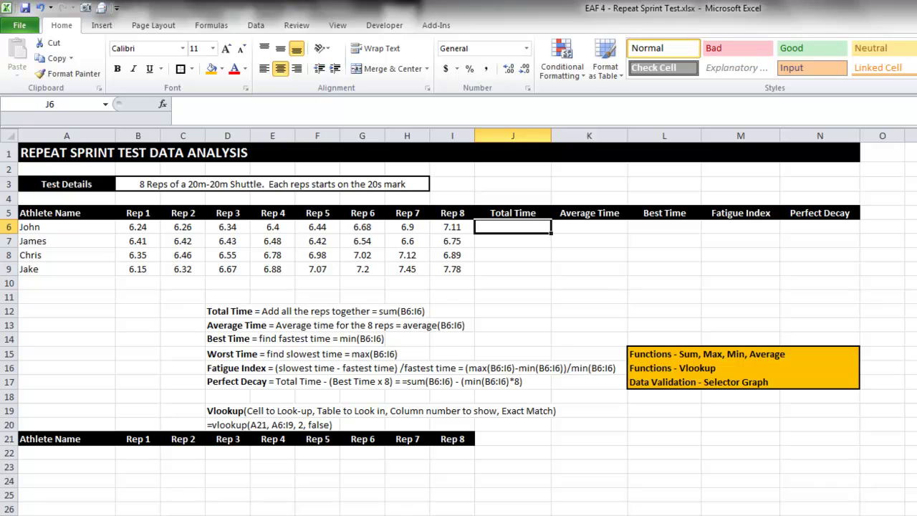
pyautogui.write('=sum(')
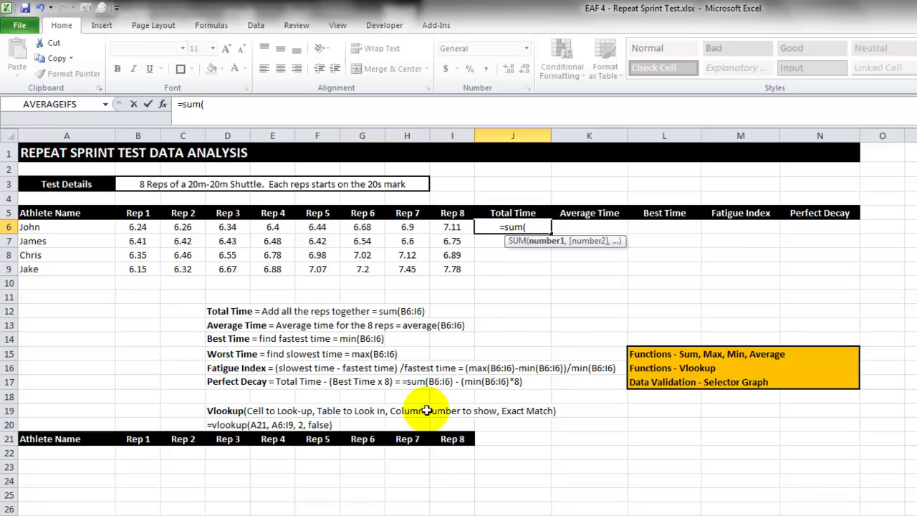
pyautogui.moveTo(133, 227); pyautogui.dragTo(442, 227)
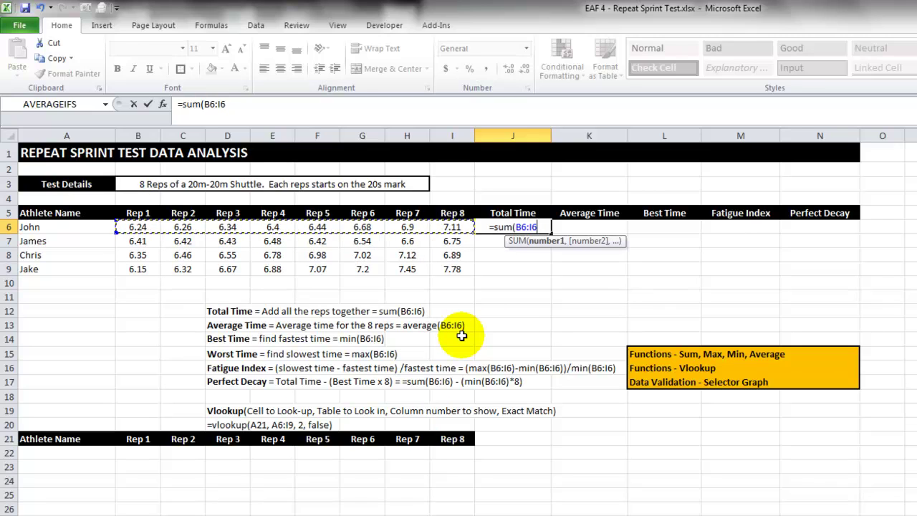
pyautogui.write(')')
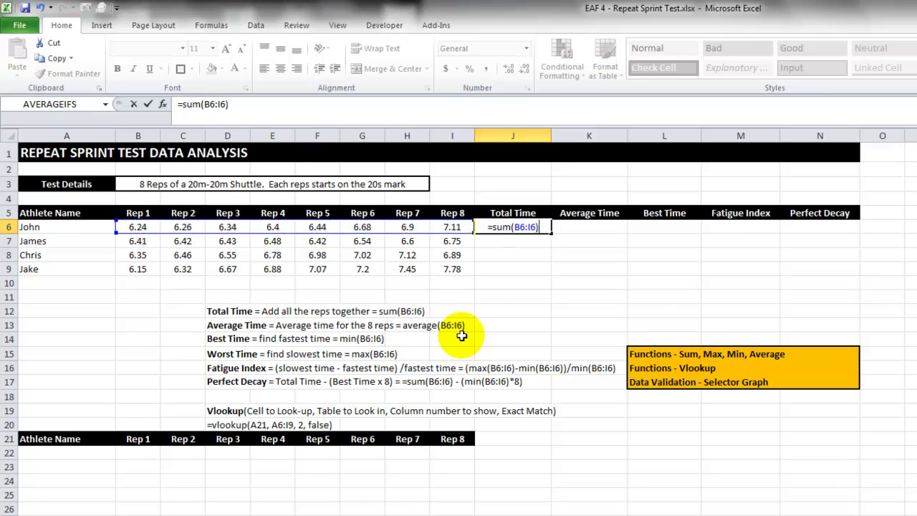
pyautogui.press('Return')
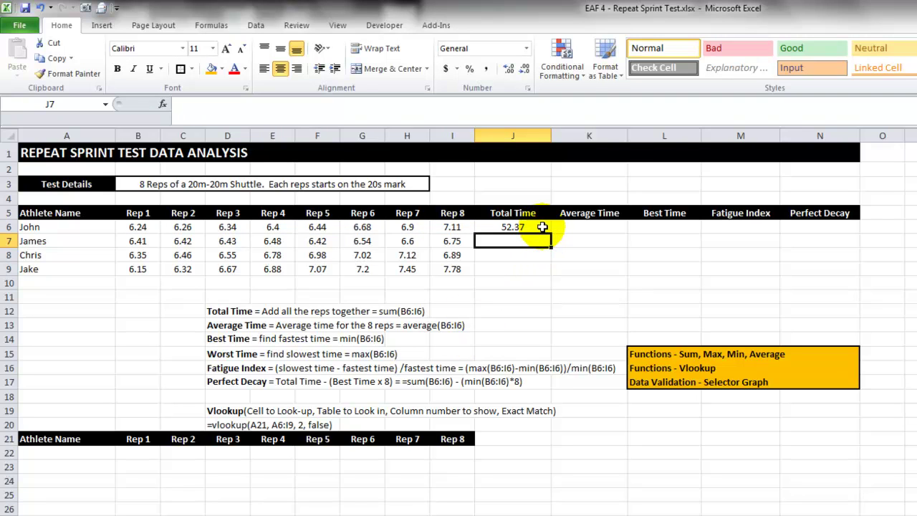
# Step: Insert the SUM function in J7 through a function search, set its range to B6:I6, and fill it down to J9
pyautogui.click(163, 104)
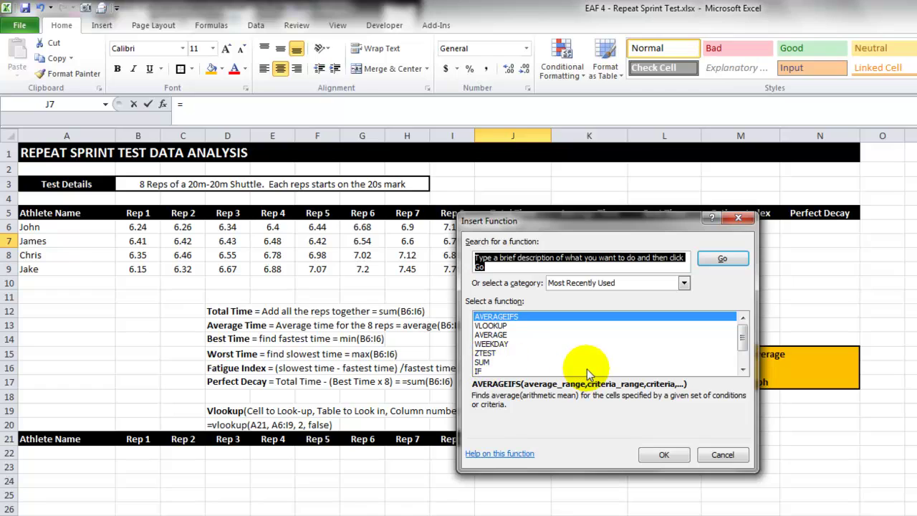
pyautogui.write('sum')
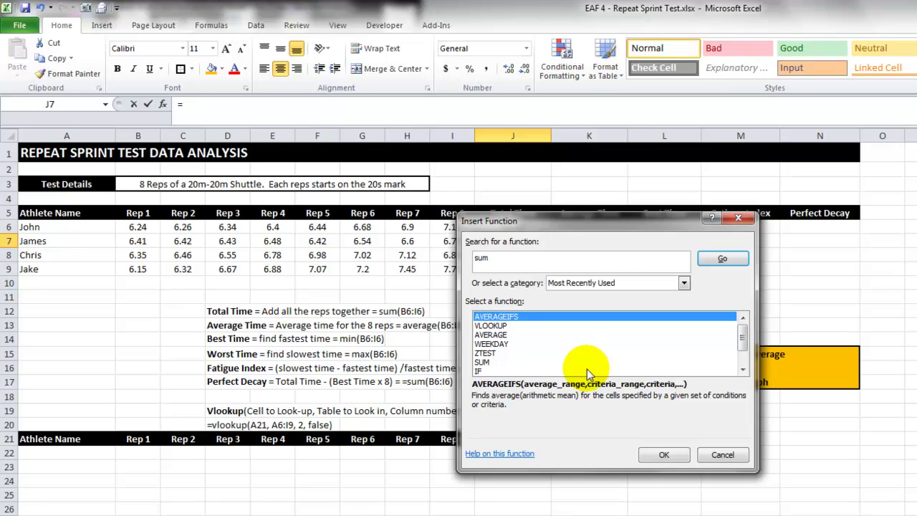
pyautogui.press('Return')
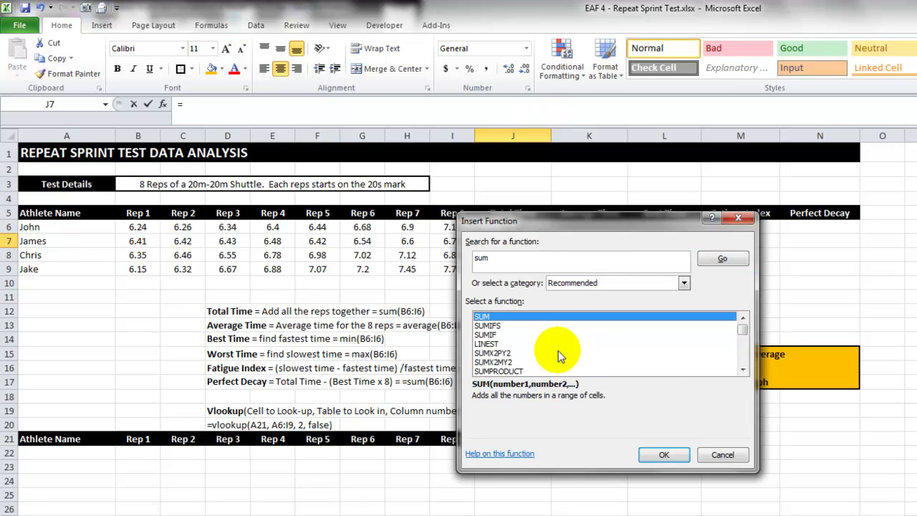
pyautogui.click(665, 456)
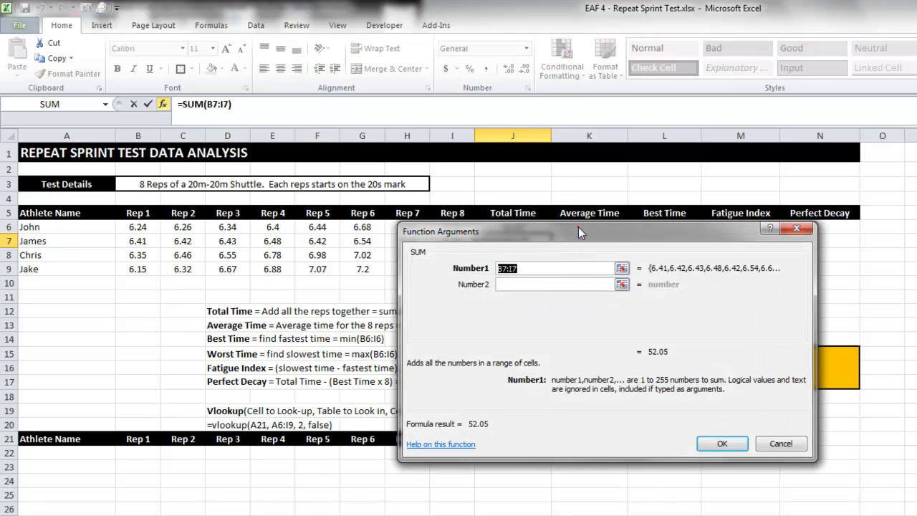
pyautogui.moveTo(579, 231); pyautogui.dragTo(782, 280)
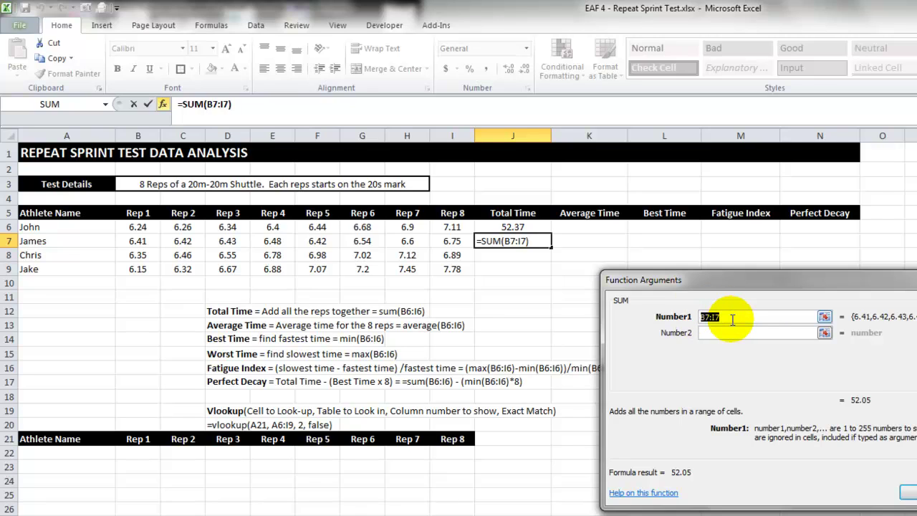
pyautogui.press('BackSpace')
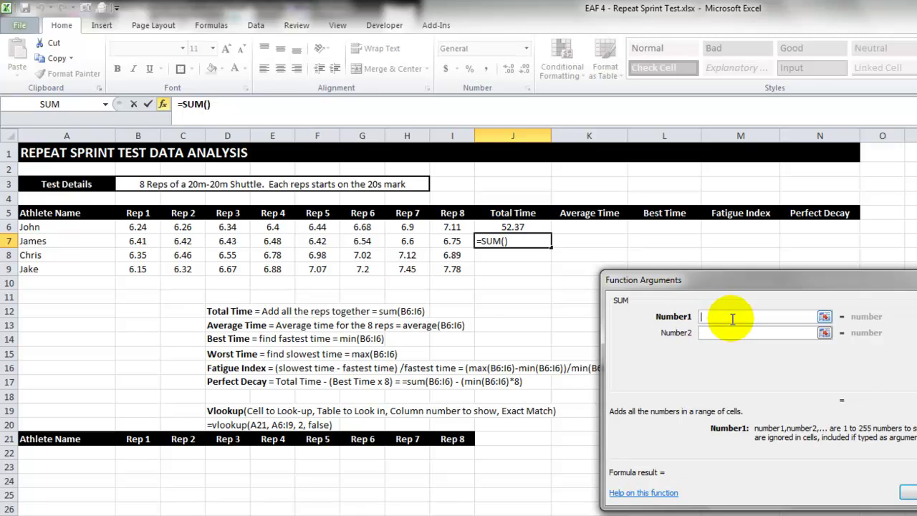
pyautogui.click(152, 228)
pyautogui.moveTo(152, 228); pyautogui.dragTo(459, 231)
pyautogui.click(908, 493)
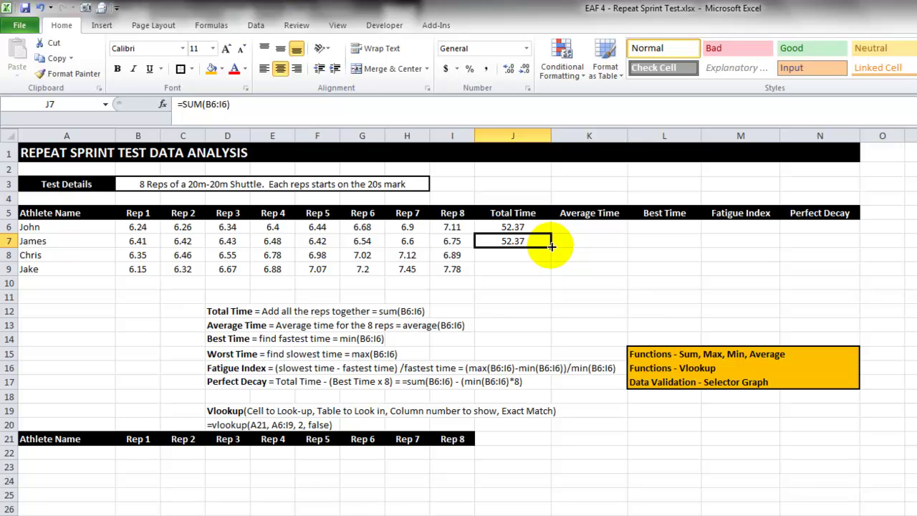
pyautogui.moveTo(551, 246); pyautogui.dragTo(552, 275)
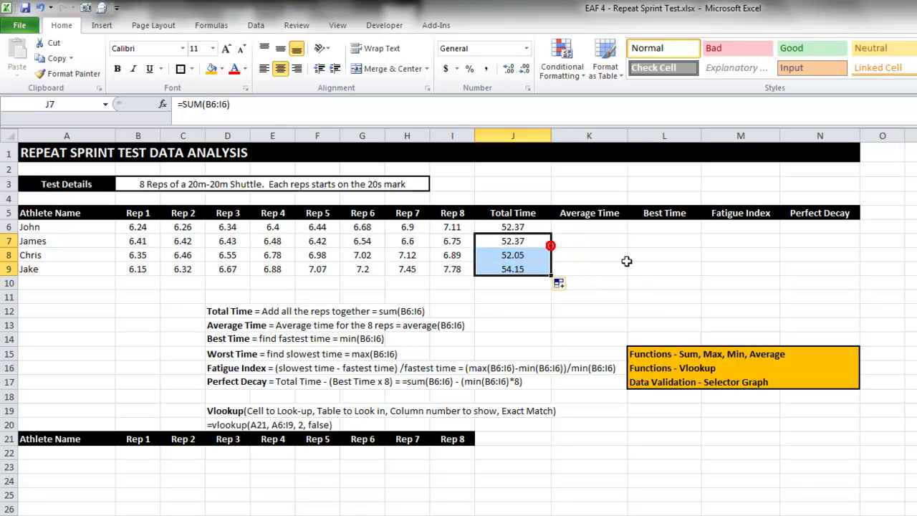
# Step: Enter =average(B6:I6) in cell K6 to calculate the first athlete's average time
pyautogui.click(603, 227)
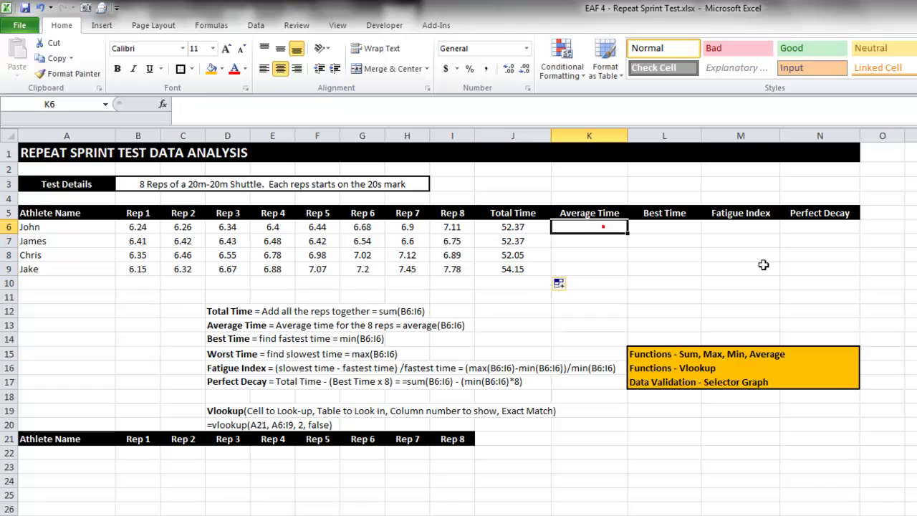
pyautogui.write('=average')
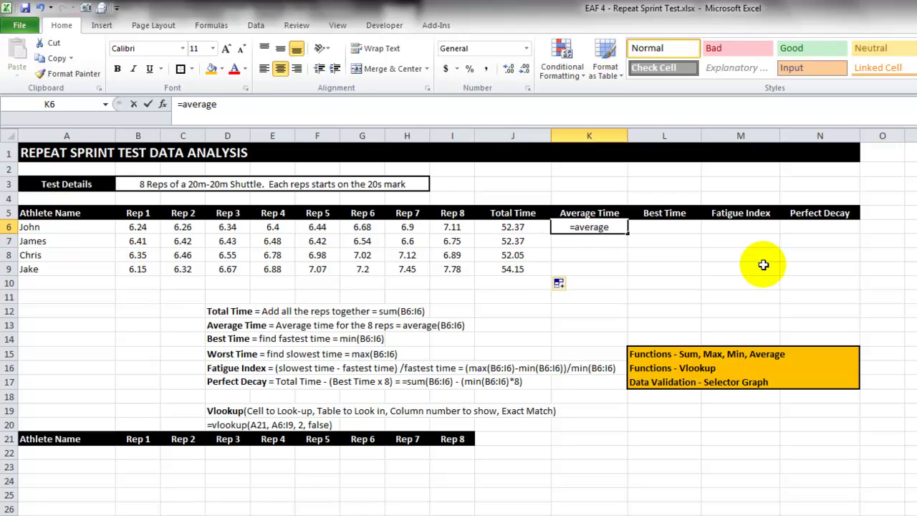
pyautogui.write('(')
pyautogui.moveTo(137, 228); pyautogui.dragTo(459, 228)
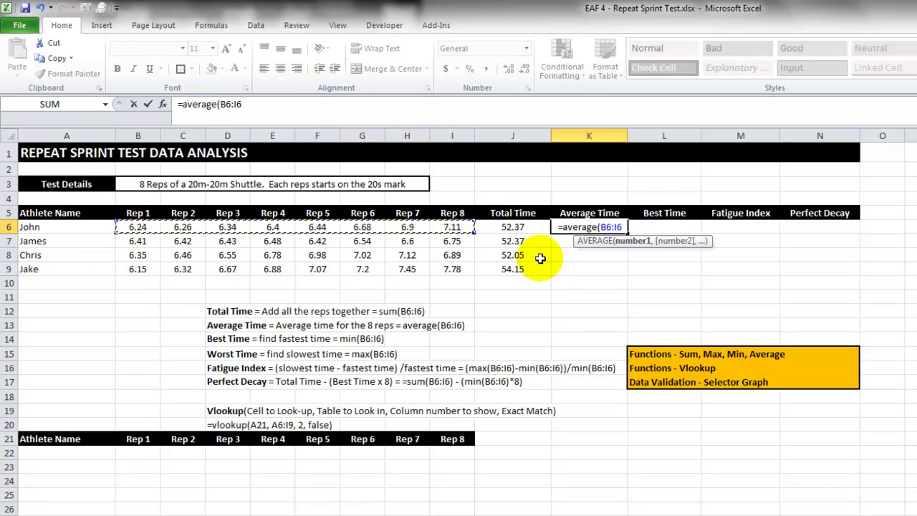
pyautogui.write(')')
pyautogui.press('Return')
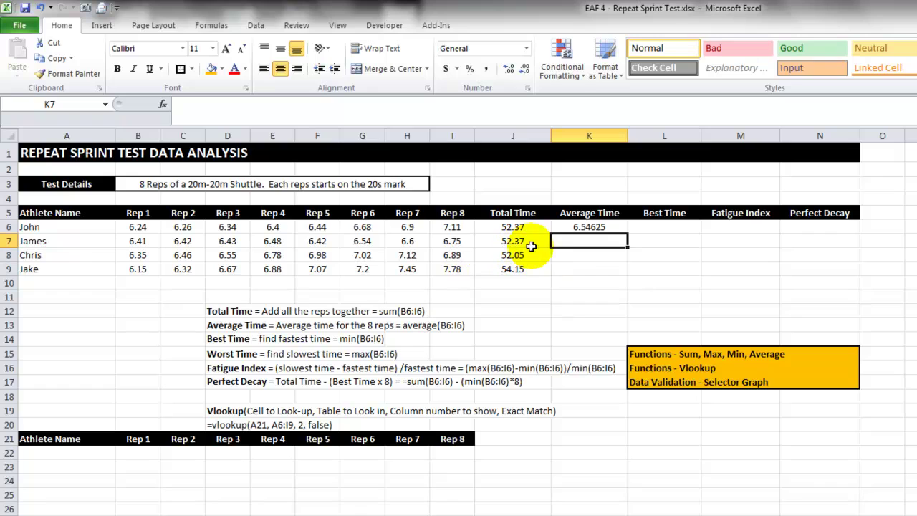
# Step: Fill the average formula from K6 down to K9 and reduce the results to two decimal places
pyautogui.click(599, 227)
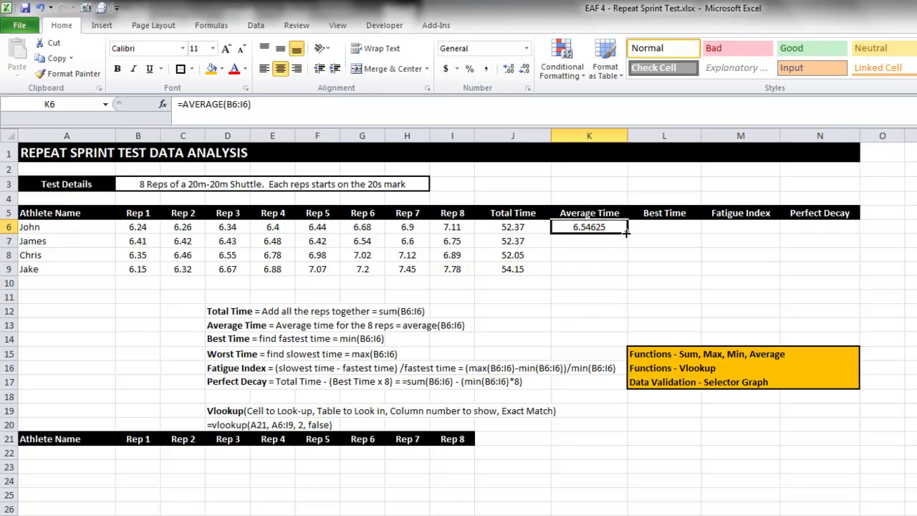
pyautogui.moveTo(625, 231); pyautogui.dragTo(629, 275)
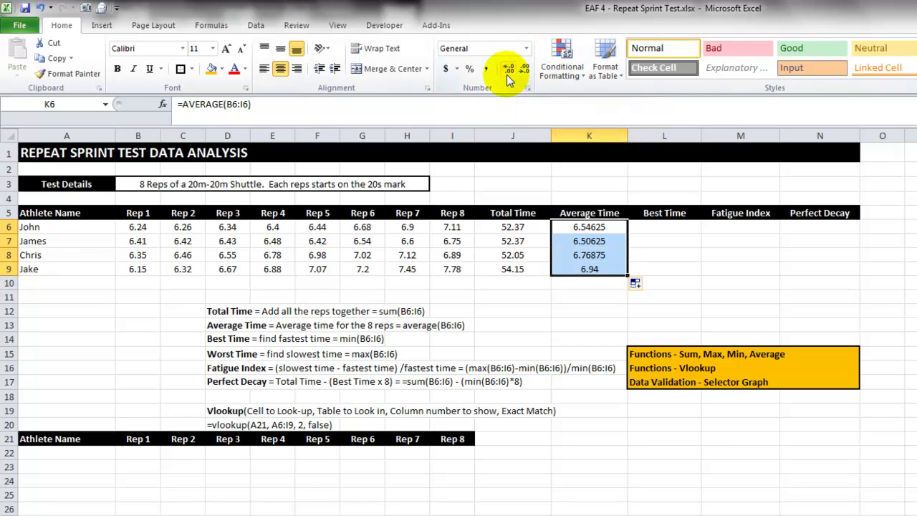
pyautogui.click(524, 72)
pyautogui.click(525, 71)
pyautogui.click(525, 72)
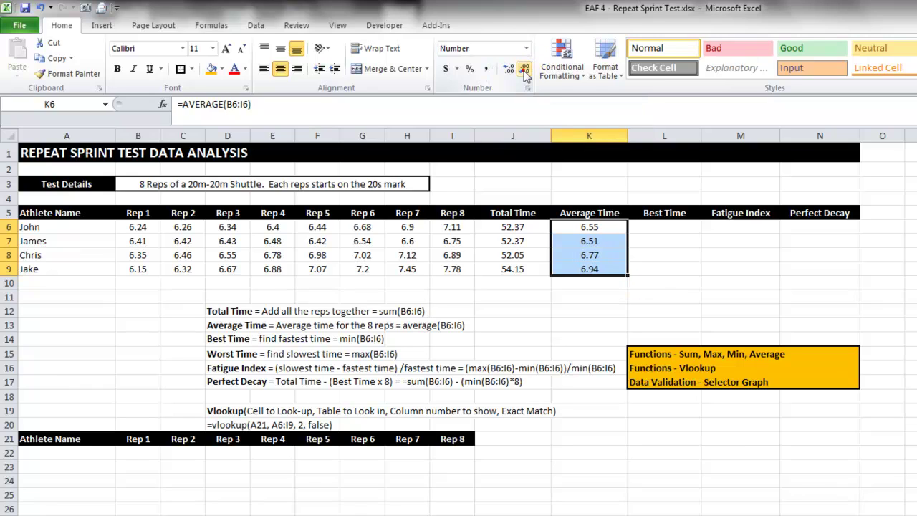
# Step: Enter =min(B6:I6) in L6 as the first athlete's best time and fill it down to L9
pyautogui.click(660, 227)
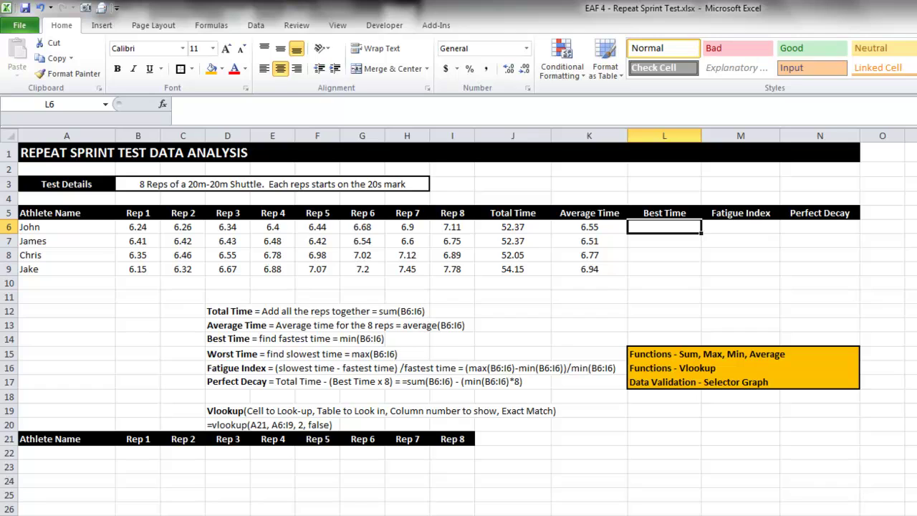
pyautogui.write('=')
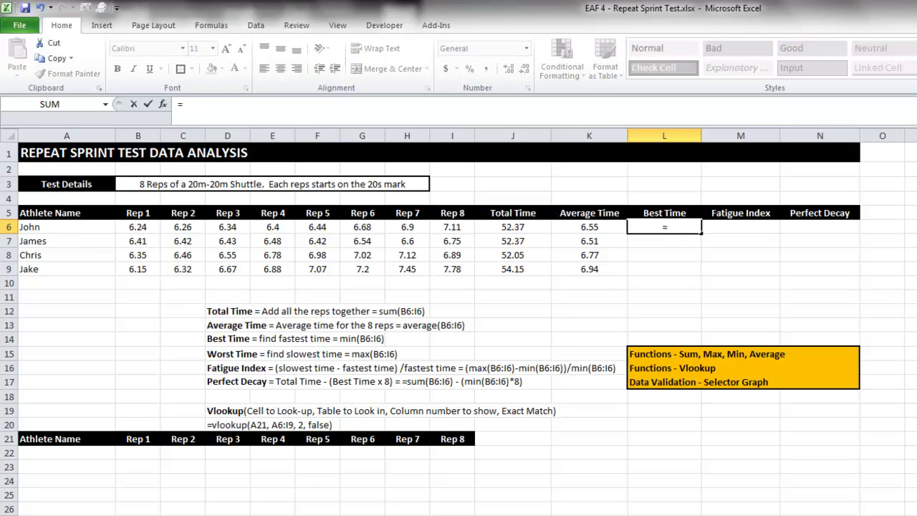
pyautogui.write('min(')
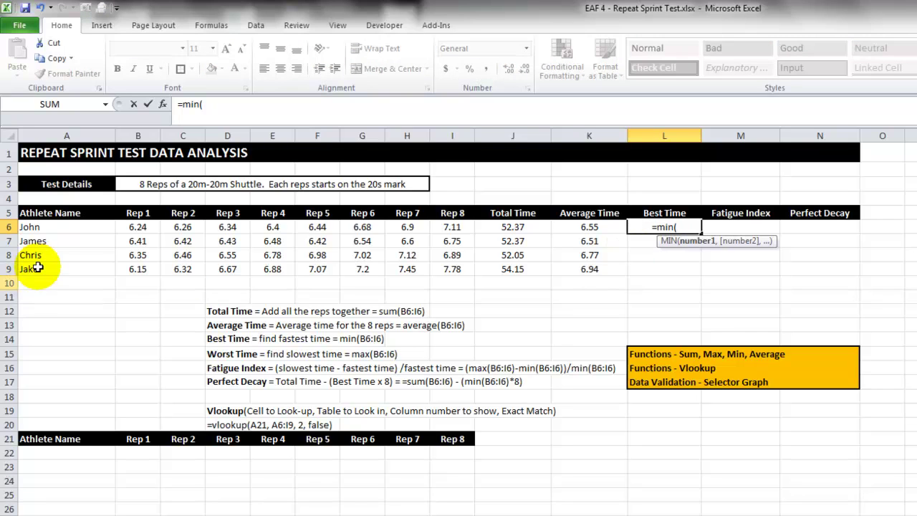
pyautogui.moveTo(134, 226); pyautogui.dragTo(456, 227)
pyautogui.moveTo(134, 230); pyautogui.dragTo(452, 228)
pyautogui.press('Return')
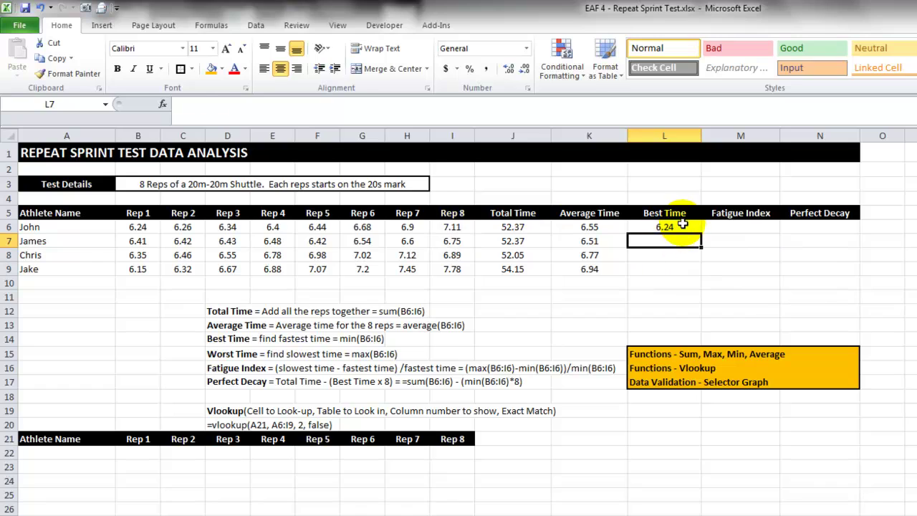
pyautogui.click(672, 229)
pyautogui.moveTo(701, 233); pyautogui.dragTo(697, 273)
# Step: Enter =max(B6:I6) in Fatigue Index cell M6 to get the first athlete's slowest time
pyautogui.click(731, 226)
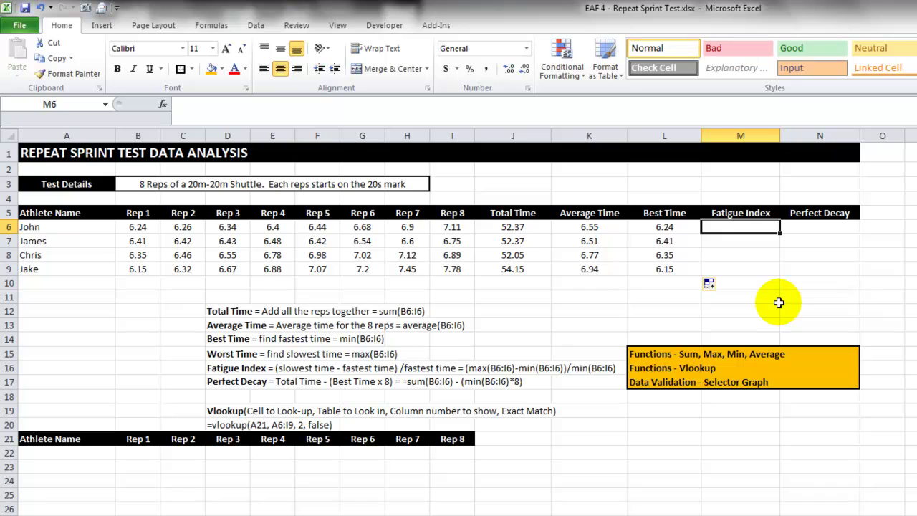
pyautogui.write('=')
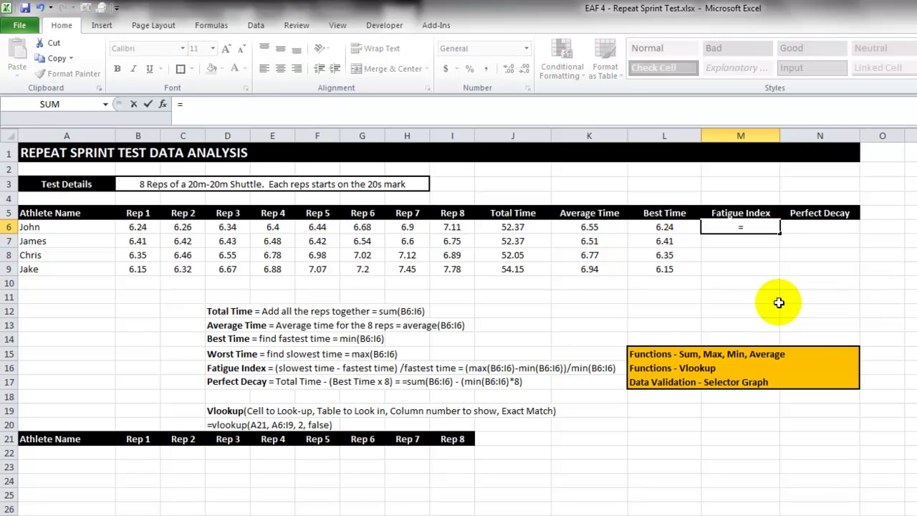
pyautogui.write('max(')
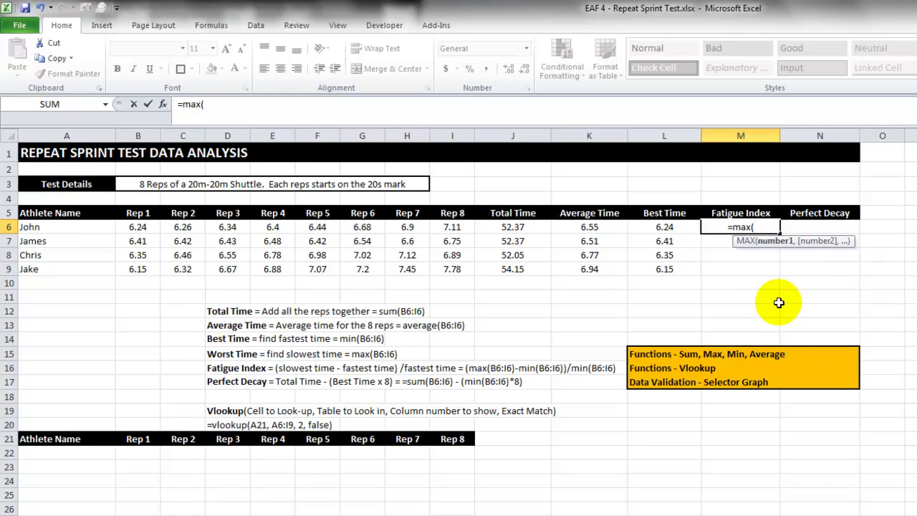
pyautogui.moveTo(139, 227); pyautogui.dragTo(463, 228)
pyautogui.write(')')
pyautogui.press('Return')
pyautogui.press('Up')
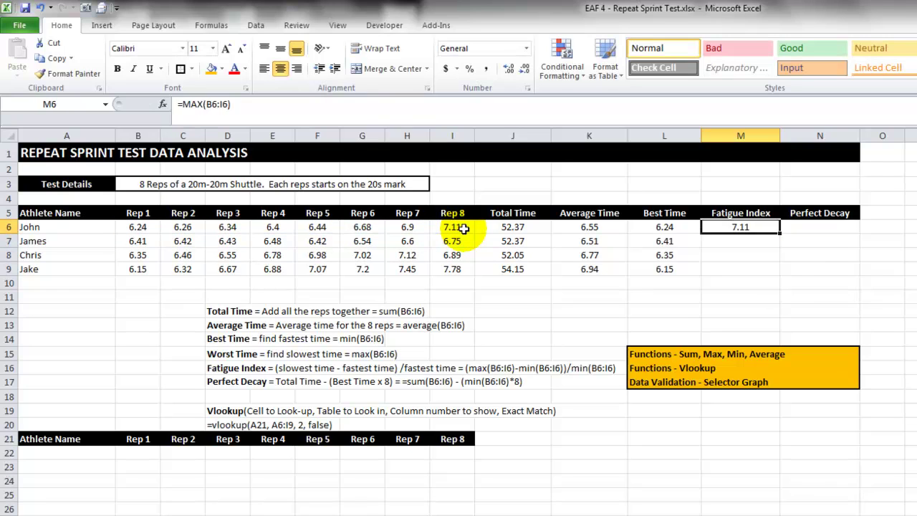
# Step: Extend the M6 formula to =MAX(B6:I6)-min(B6:I6) to subtract the fastest time from the slowest
pyautogui.click(264, 107)
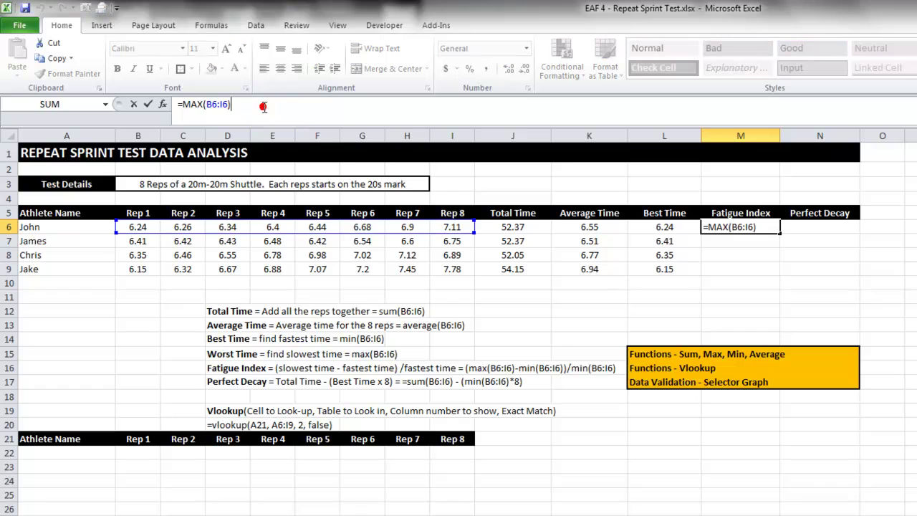
pyautogui.write('-')
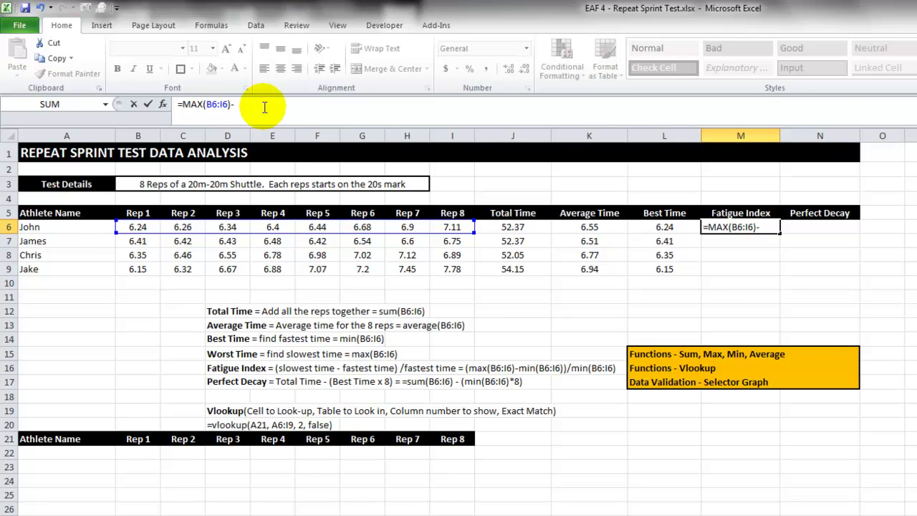
pyautogui.write('min(')
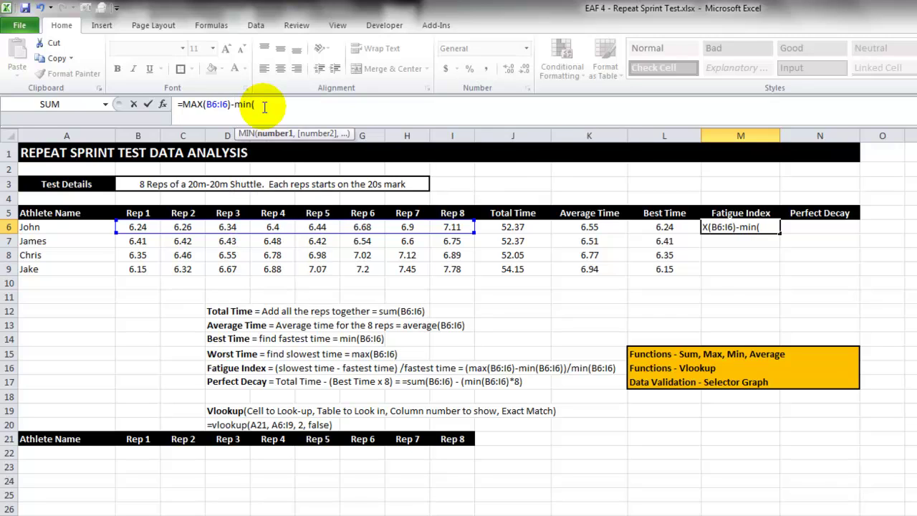
pyautogui.moveTo(134, 227); pyautogui.dragTo(453, 227)
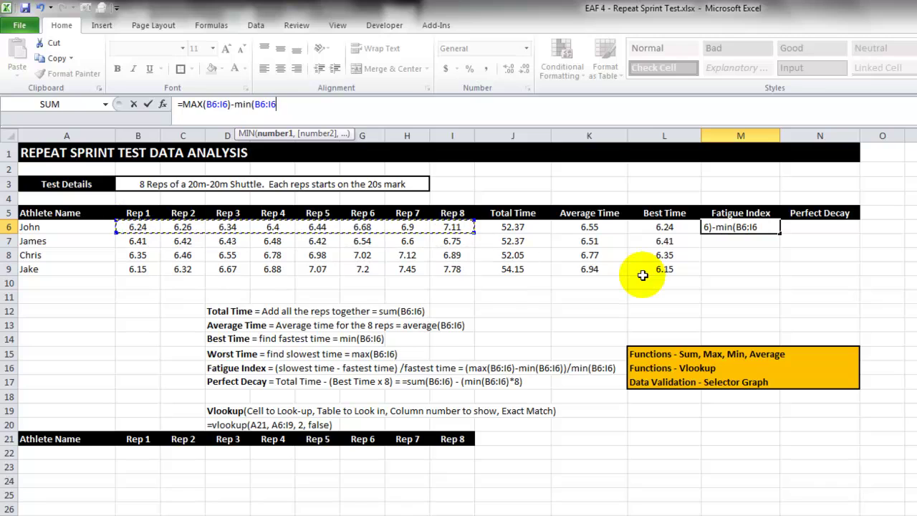
pyautogui.write(')')
pyautogui.press('Return')
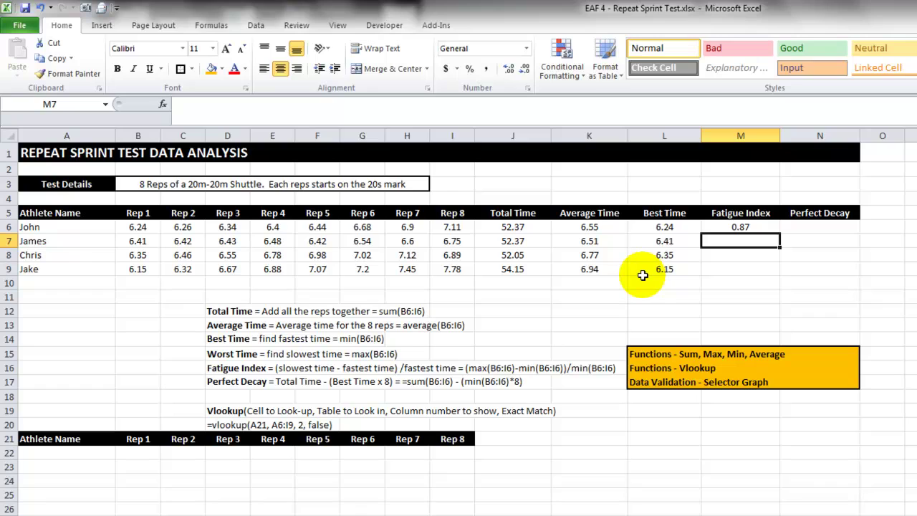
# Step: Enclose the subtraction in the M6 fatigue index formula in parentheses, giving =(MAX(B6:I6)-MIN(B6:I6))
pyautogui.click(717, 226)
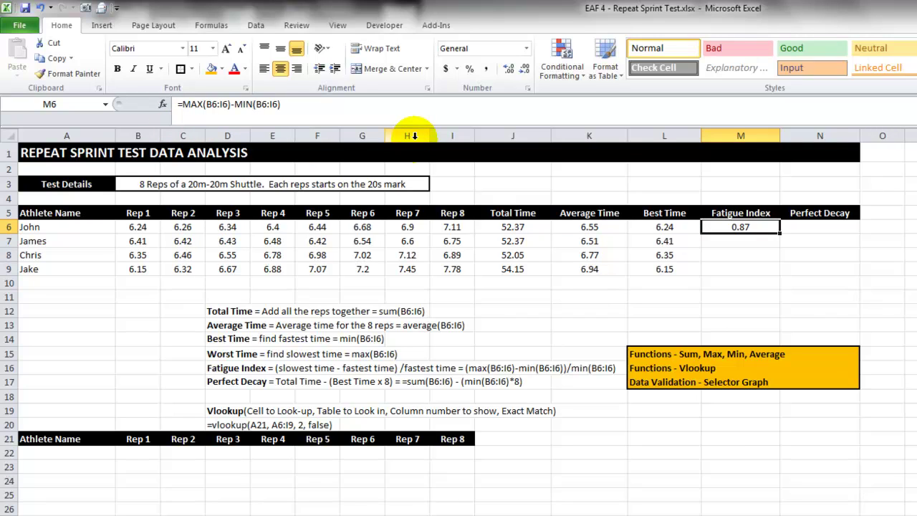
pyautogui.click(183, 104)
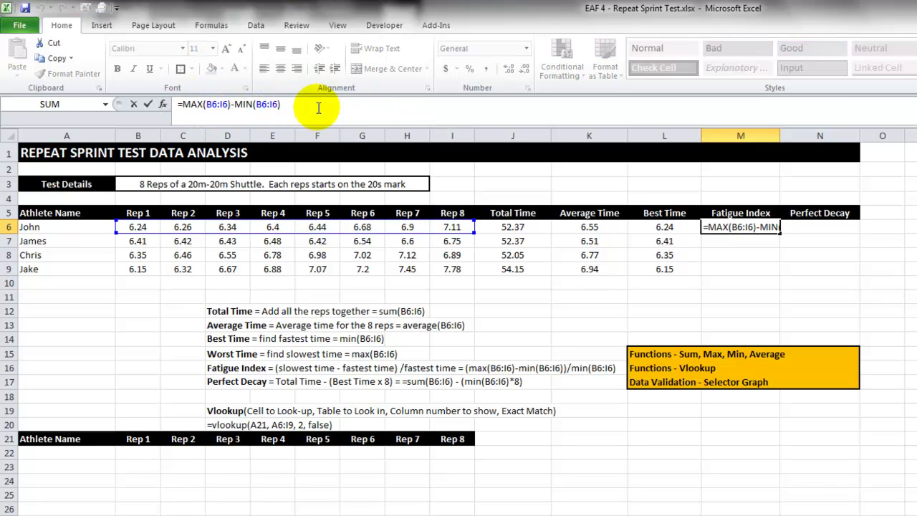
pyautogui.write('(')
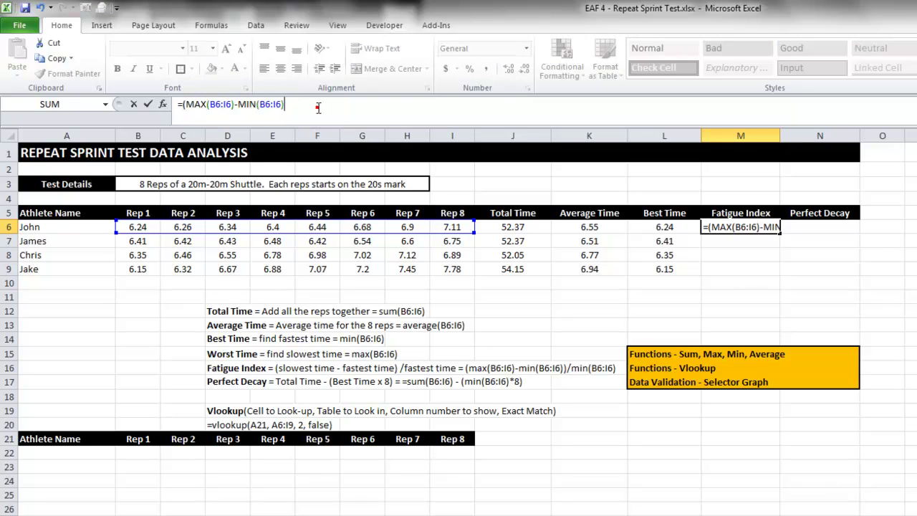
pyautogui.click(319, 107)
pyautogui.write(')')
pyautogui.press('Return')
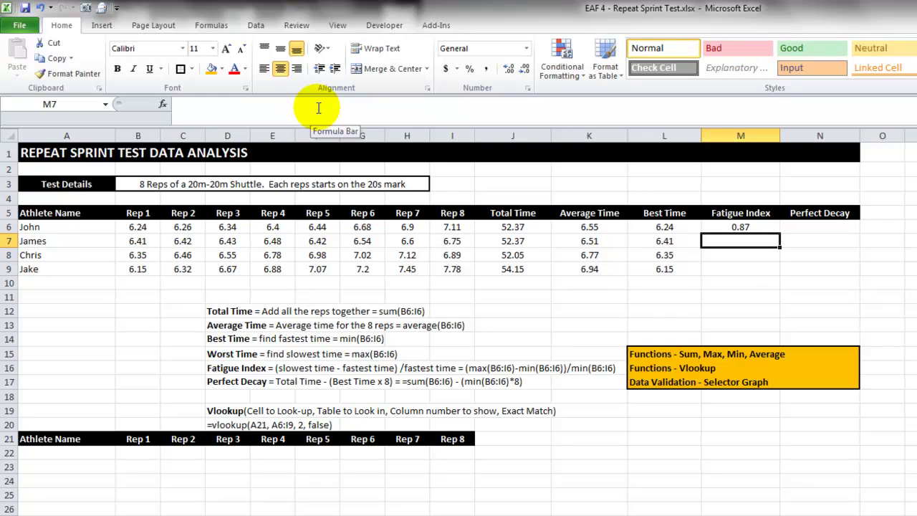
# Step: Extend the M6 formula to =(MAX(B6:I6)-MIN(B6:I6))/min(B6:I6) so the difference is divided by the fastest time
pyautogui.press('Up')
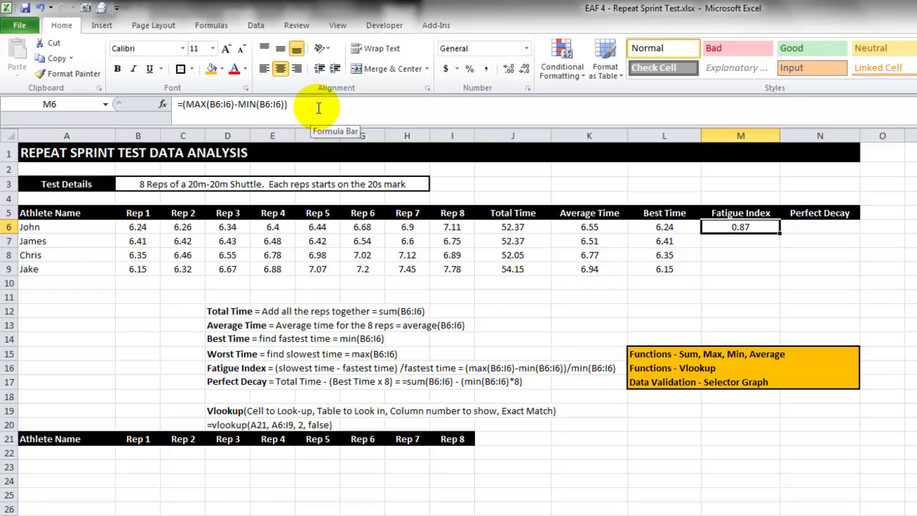
pyautogui.click(322, 106)
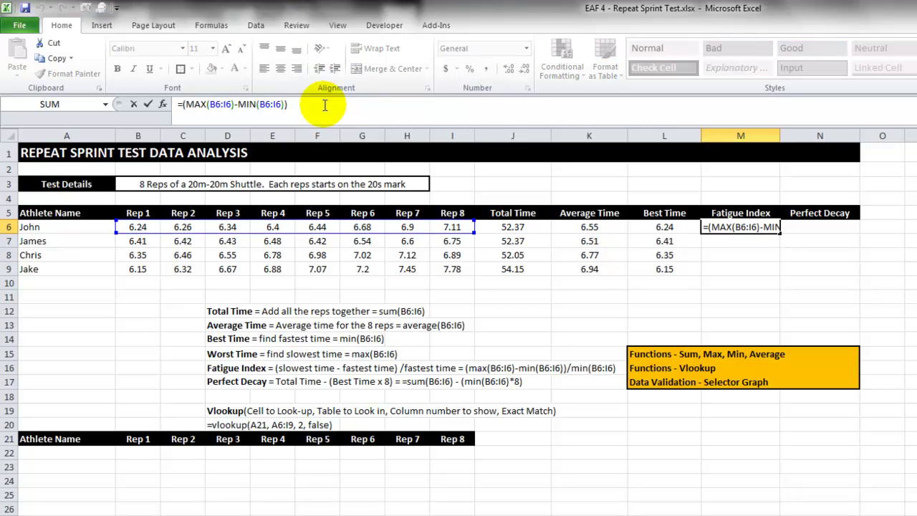
pyautogui.write('/')
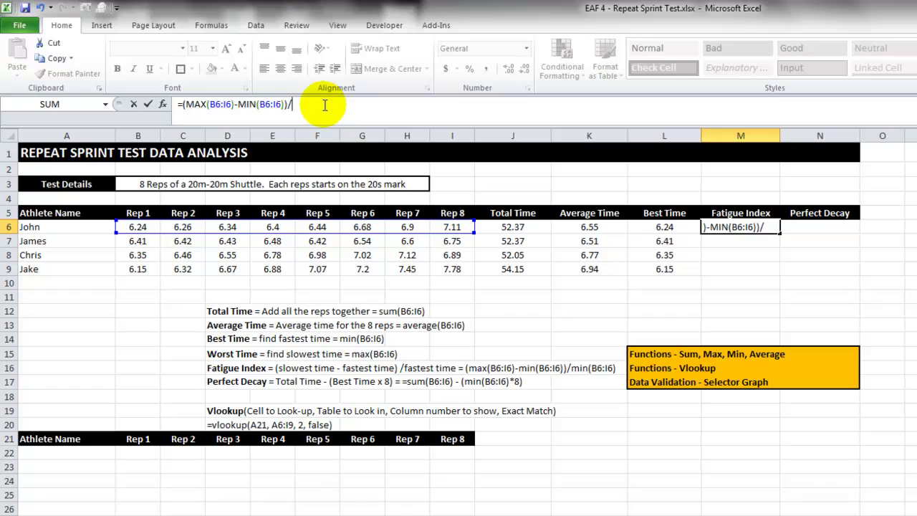
pyautogui.press('BackSpace')
pyautogui.write('min')
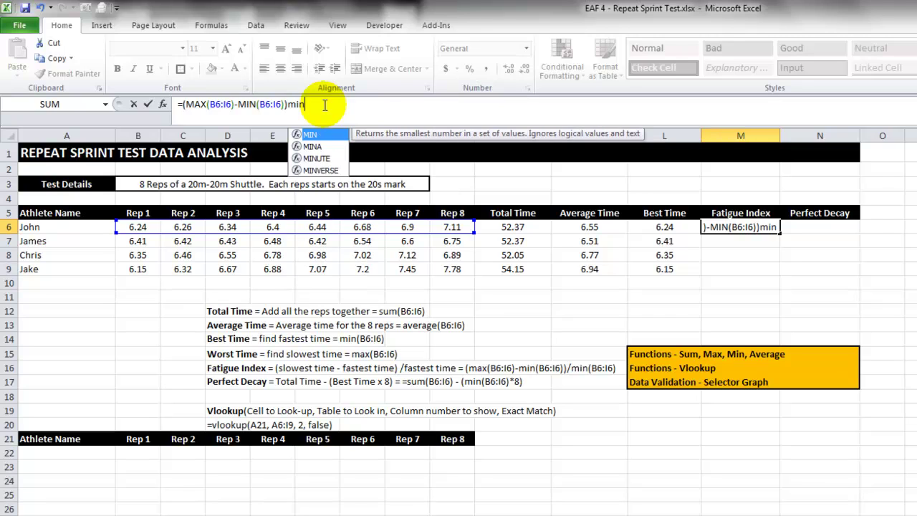
pyautogui.write('(')
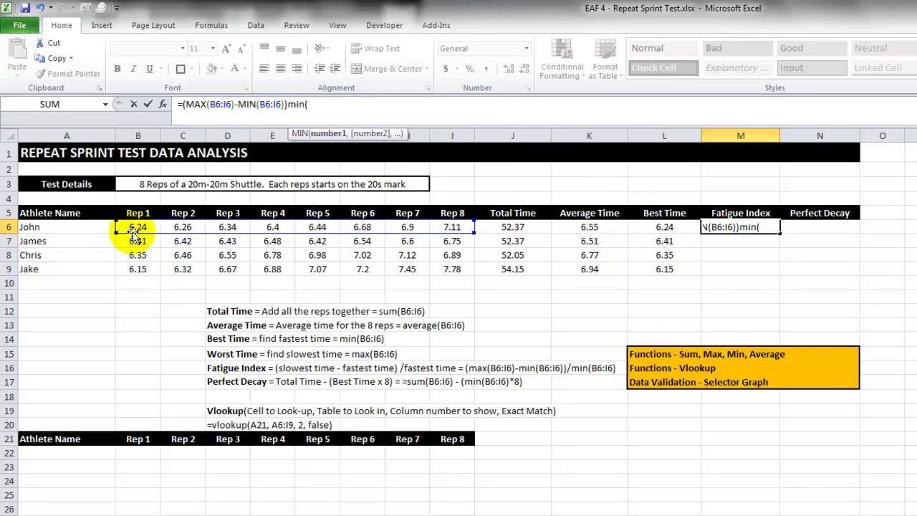
pyautogui.moveTo(134, 232); pyautogui.dragTo(453, 227)
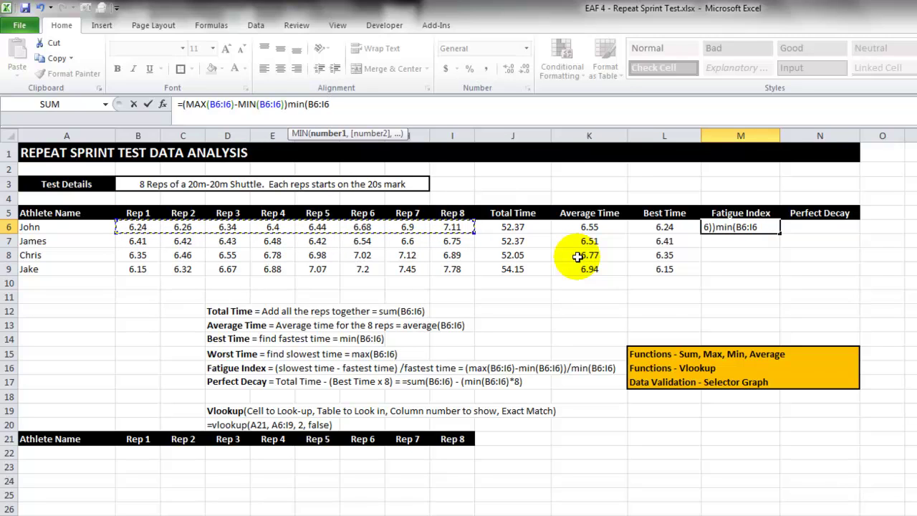
pyautogui.write(')')
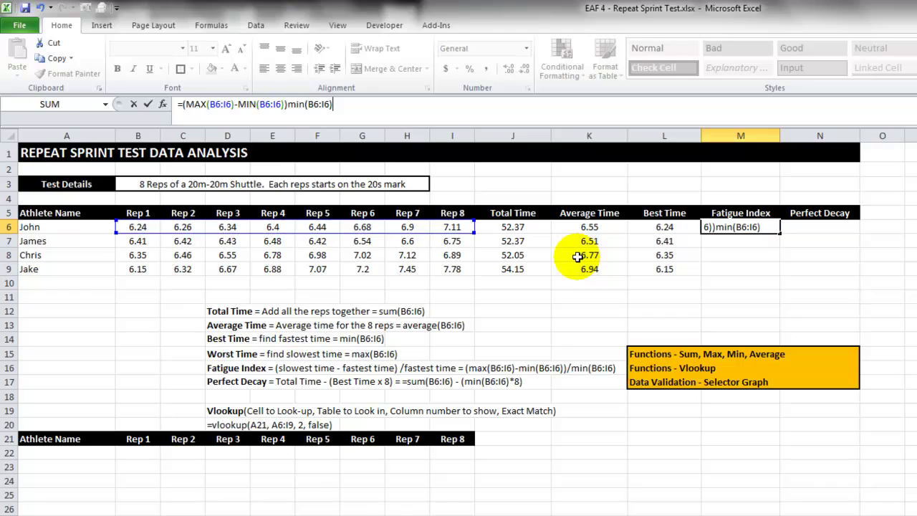
pyautogui.click(288, 104)
pyautogui.write('/')
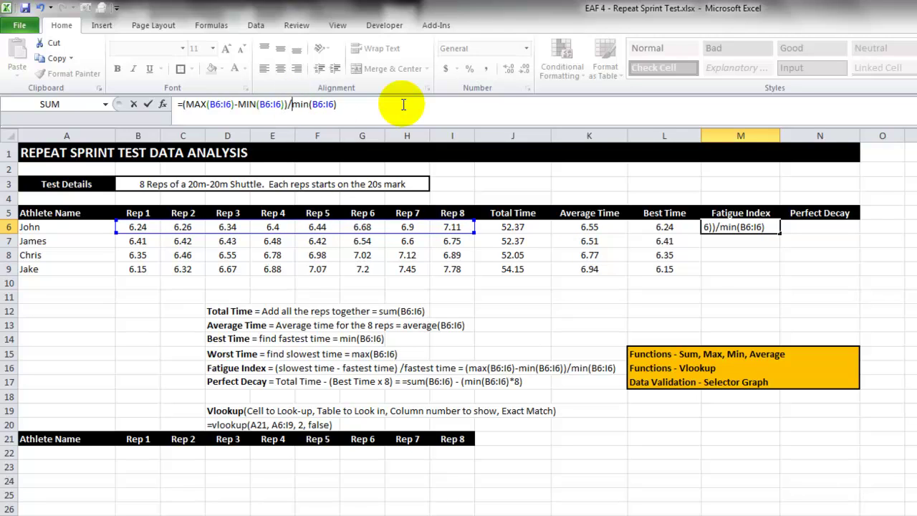
pyautogui.press('Return')
# Step: Format the fatigue index in M6 as a percentage and fill it down to M9
pyautogui.press('Up')
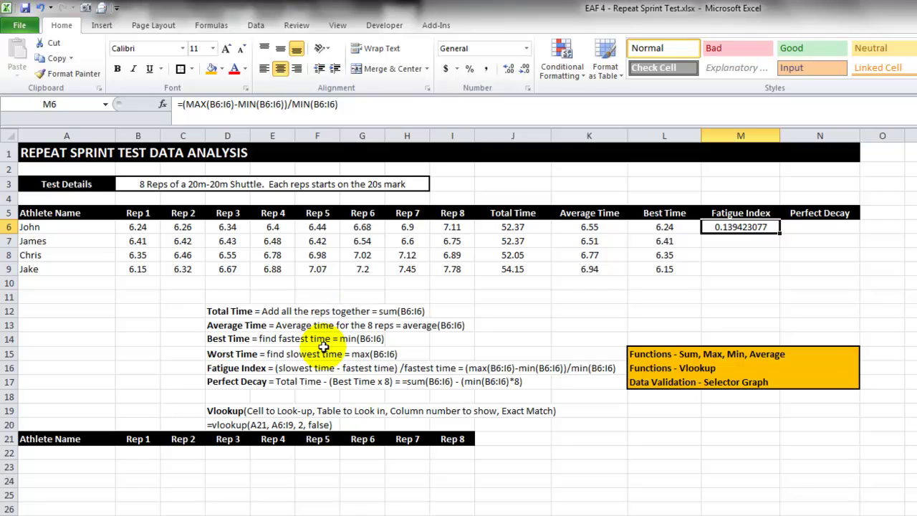
pyautogui.click(473, 71)
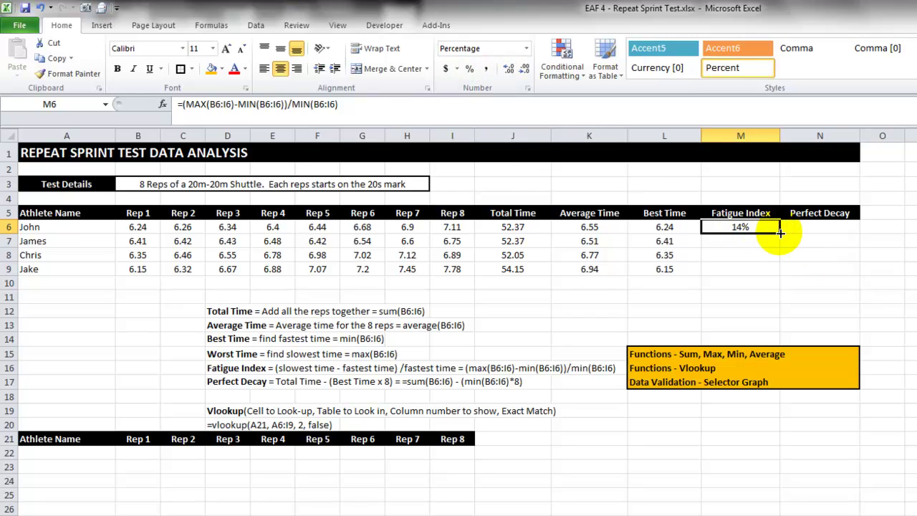
pyautogui.moveTo(781, 232); pyautogui.dragTo(782, 279)
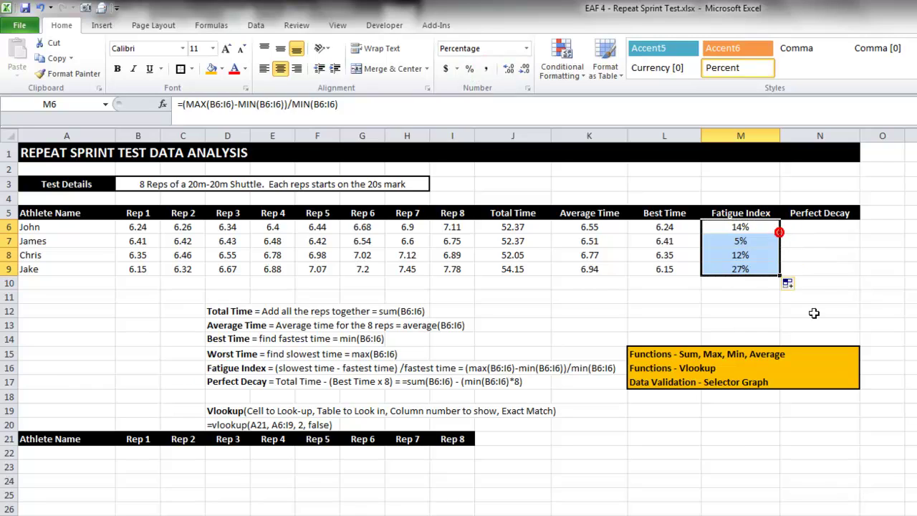
# Step: Enter =min(B6:I6)*8 in Perfect Decay cell N6 to multiply the first athlete's best time by eight reps
pyautogui.click(825, 229)
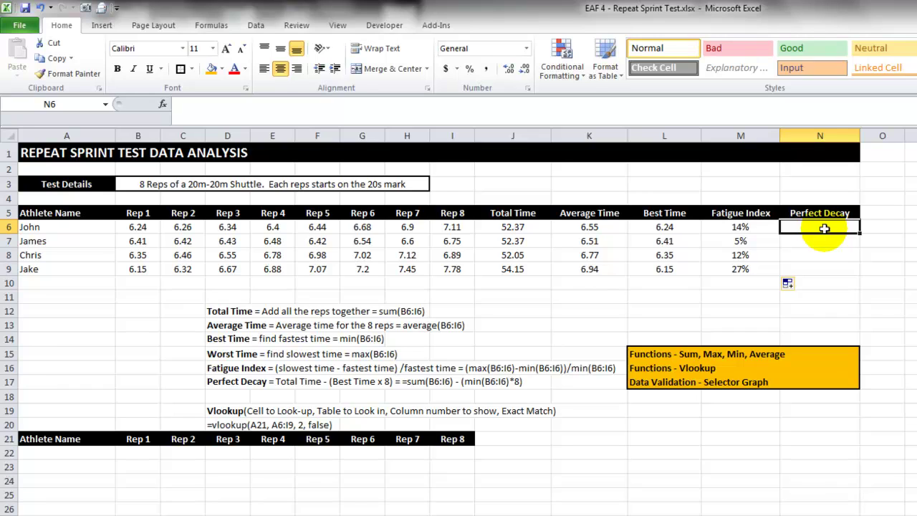
pyautogui.write('=')
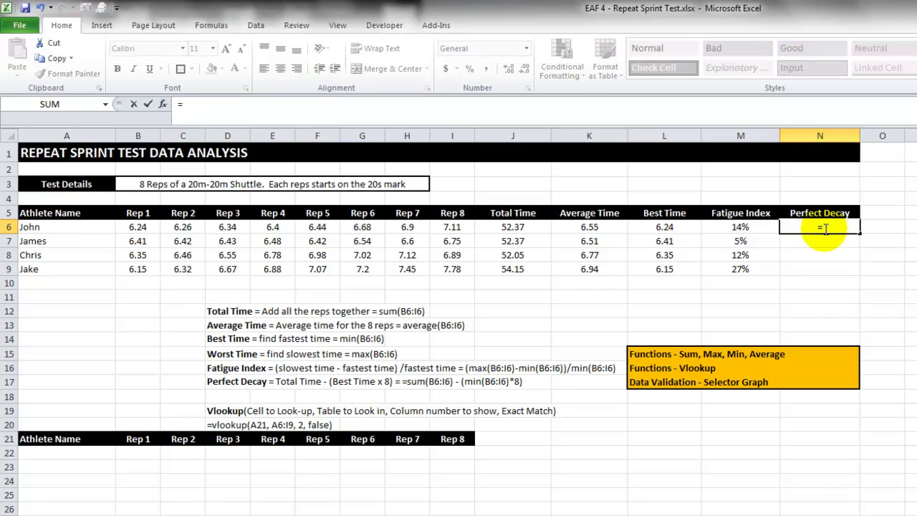
pyautogui.write('min(')
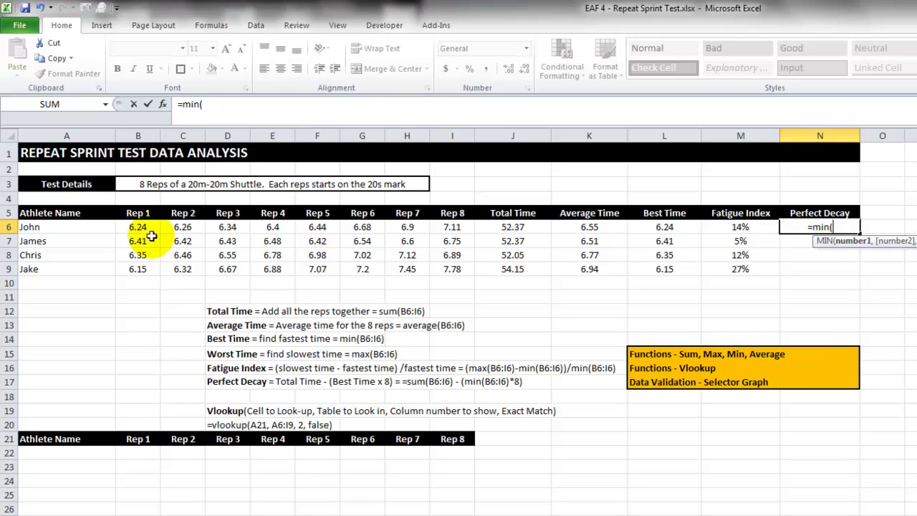
pyautogui.moveTo(136, 227); pyautogui.dragTo(453, 227)
pyautogui.write(')*')
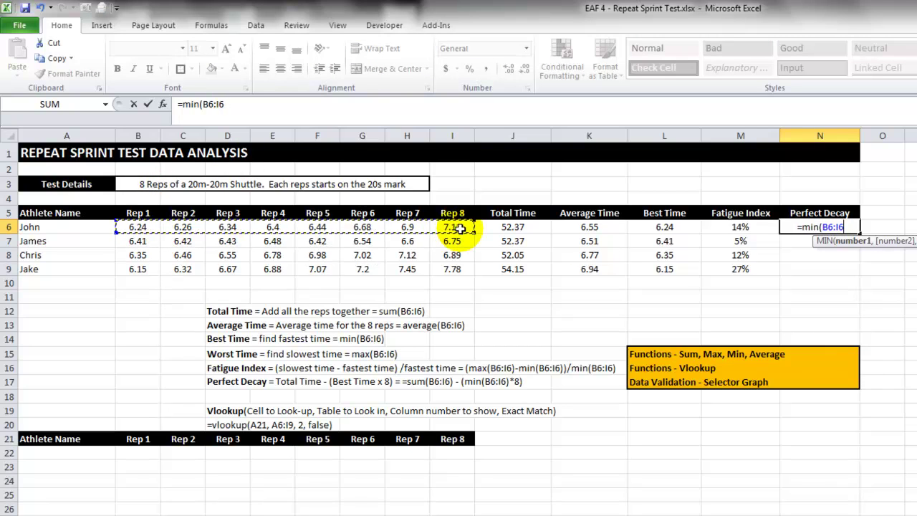
pyautogui.write('8')
pyautogui.press('Return')
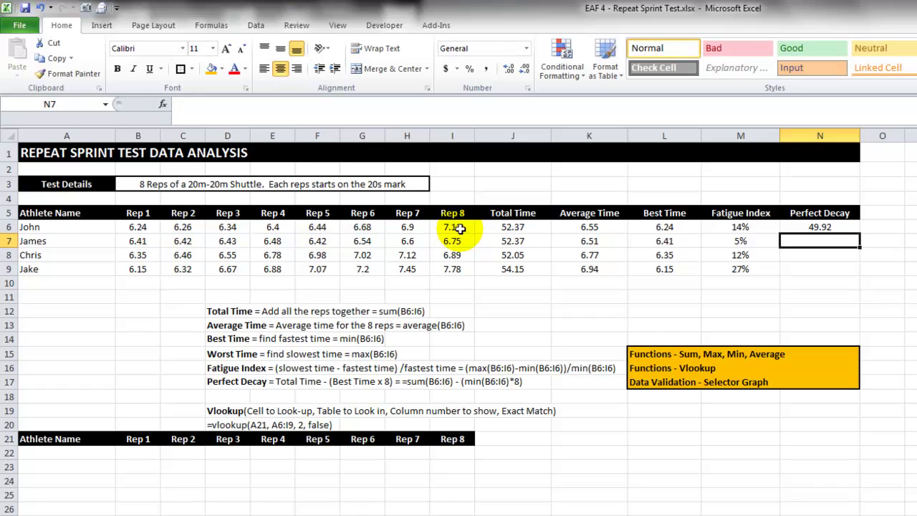
# Step: Extend the N6 formula to =sum(B6:I6)-MIN(B6:I6)*8 to subtract the ideal time from the total time
pyautogui.press('Up')
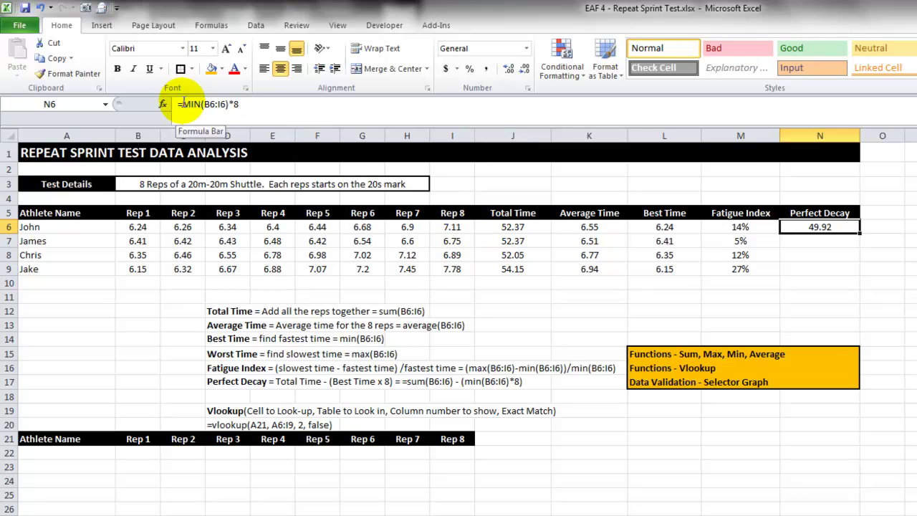
pyautogui.click(184, 104)
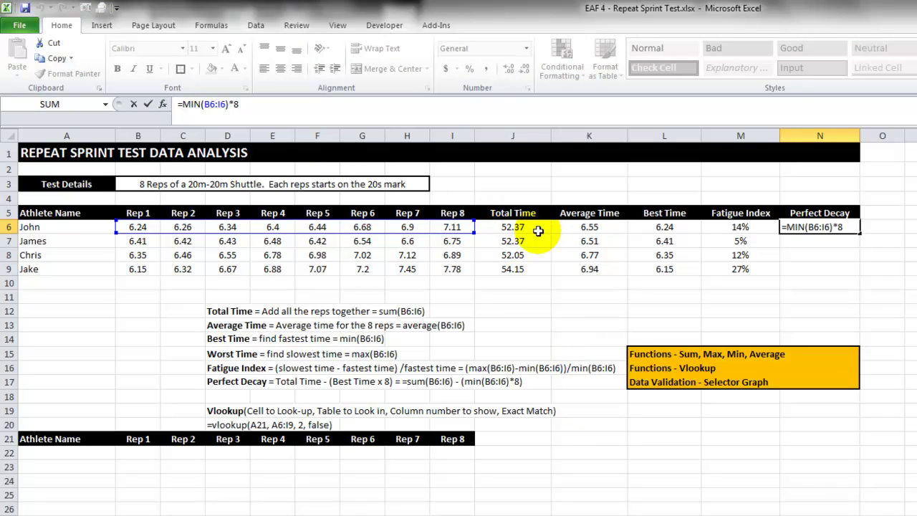
pyautogui.write('sum(')
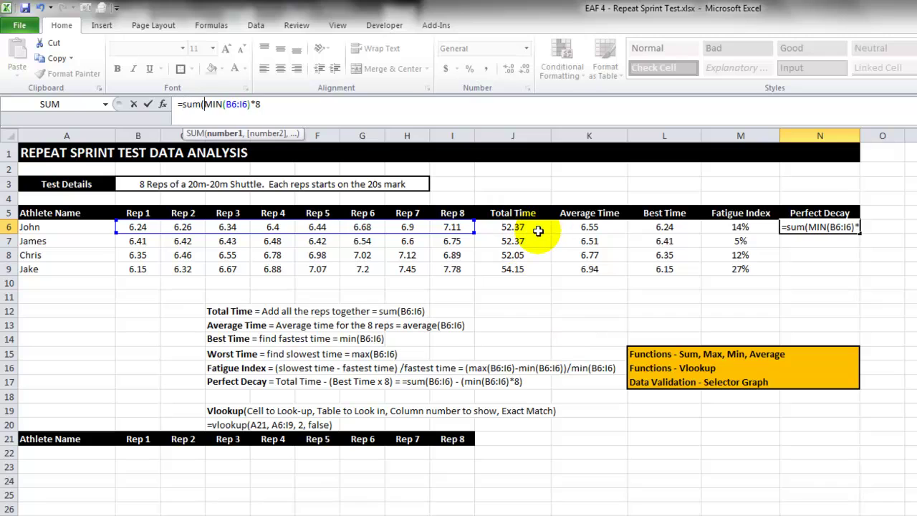
pyautogui.moveTo(134, 228); pyautogui.dragTo(443, 228)
pyautogui.write(')-')
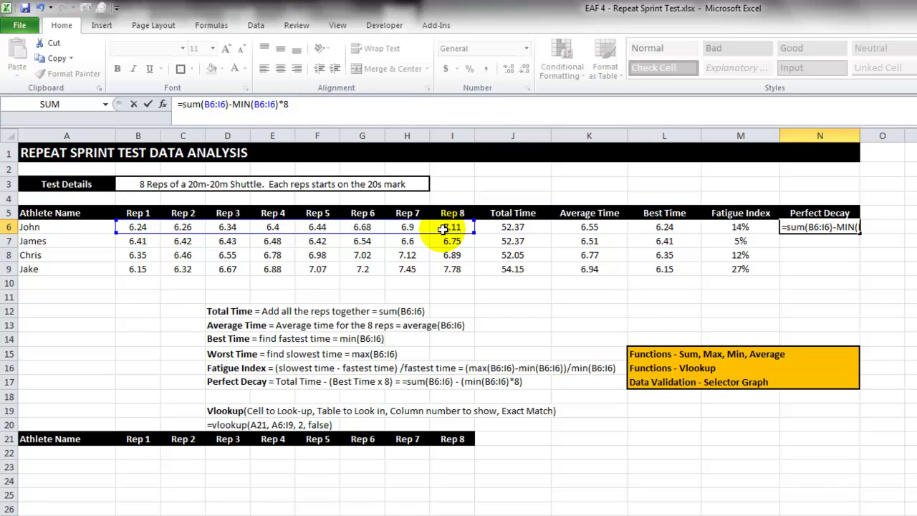
pyautogui.press('Return')
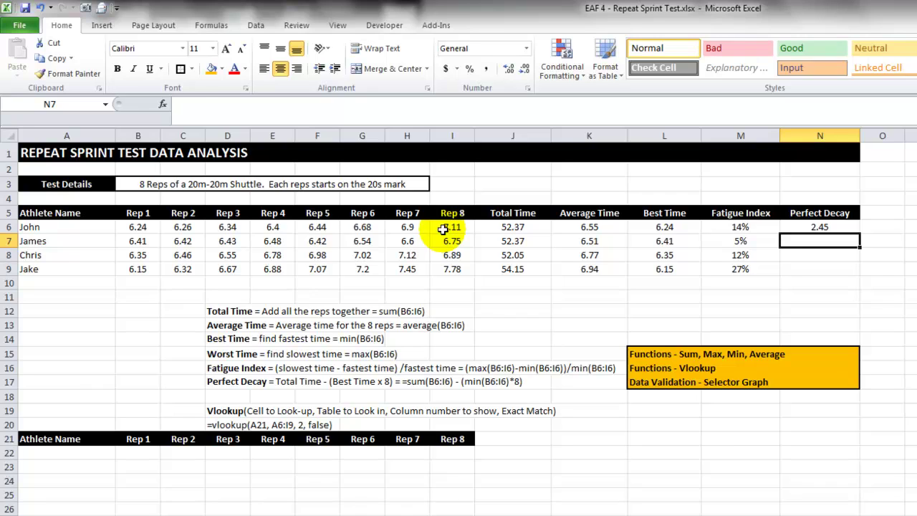
# Step: Fill the perfect decay formula from N6 down to N9 and deselect the range
pyautogui.click(851, 227)
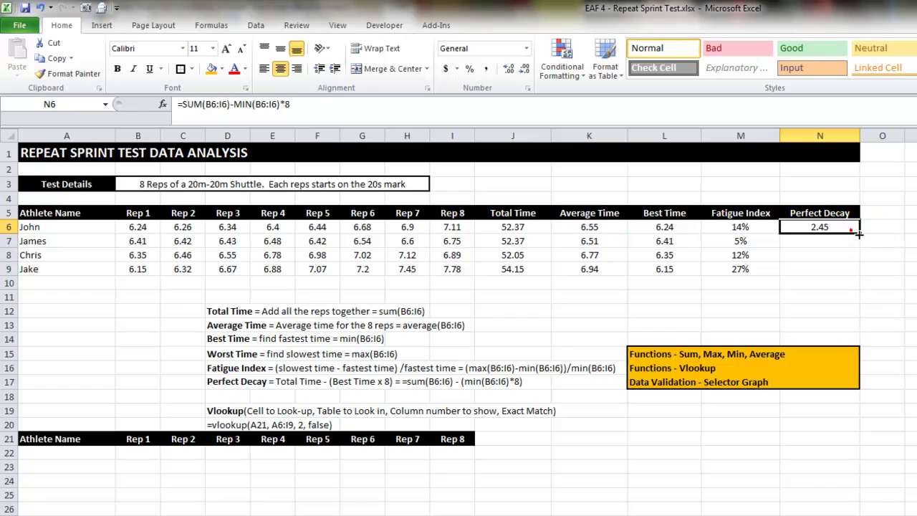
pyautogui.moveTo(859, 232); pyautogui.dragTo(850, 278)
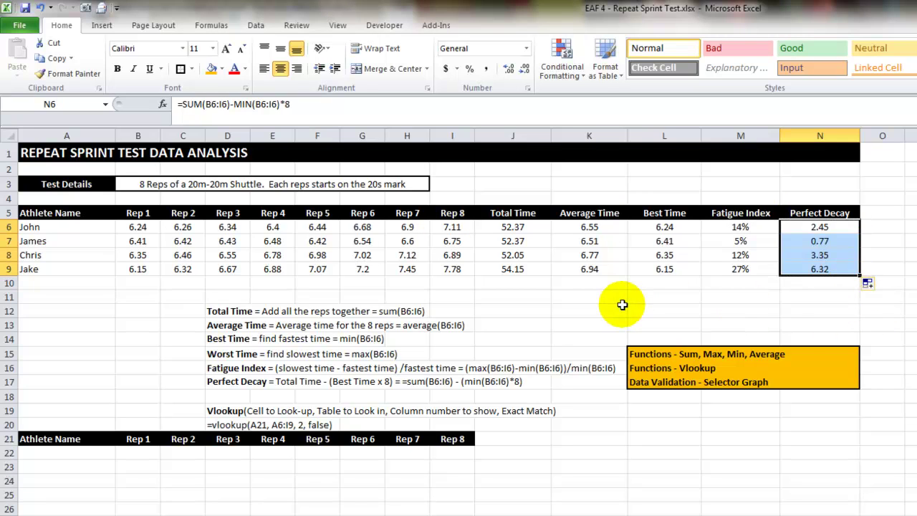
pyautogui.click(753, 301)
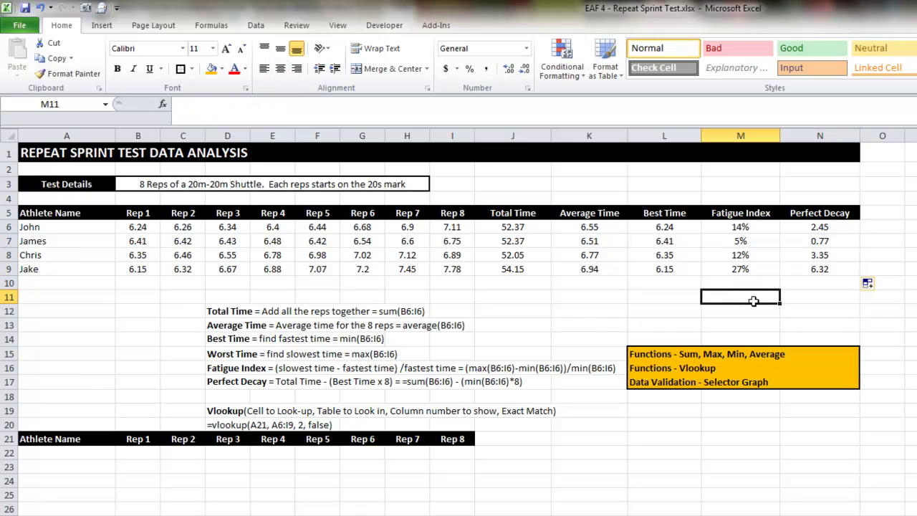
pyautogui.click(754, 301)
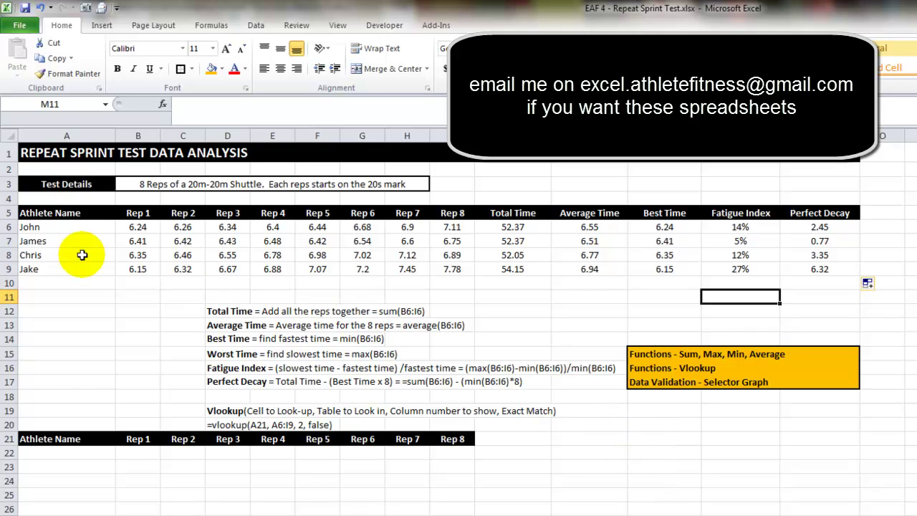
# Step: Define the athlete name cells A6:A9 as a named range called Athletes
pyautogui.moveTo(81, 225); pyautogui.dragTo(81, 267)
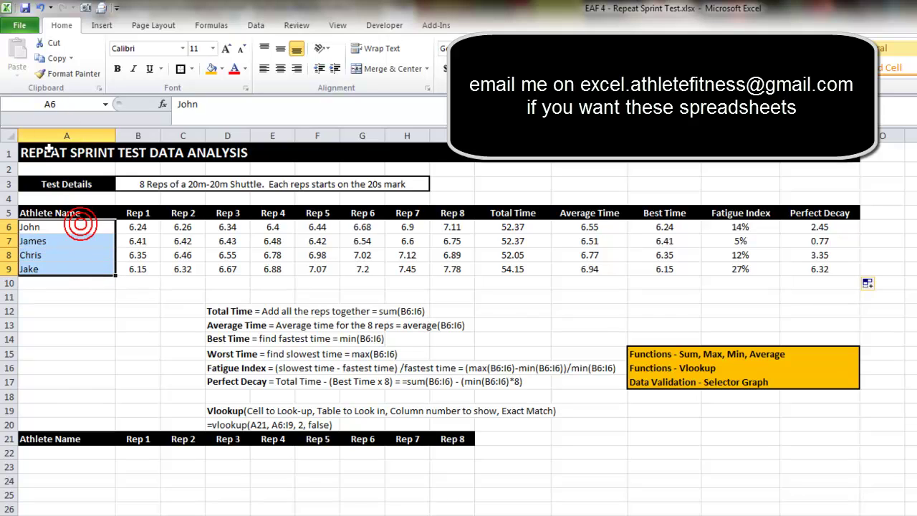
pyautogui.click(71, 104)
pyautogui.write('Athletes')
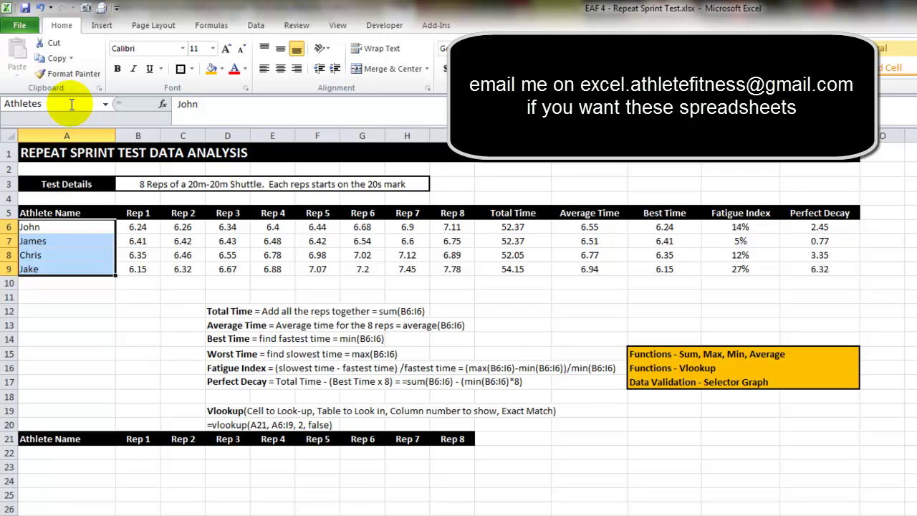
pyautogui.press('Return')
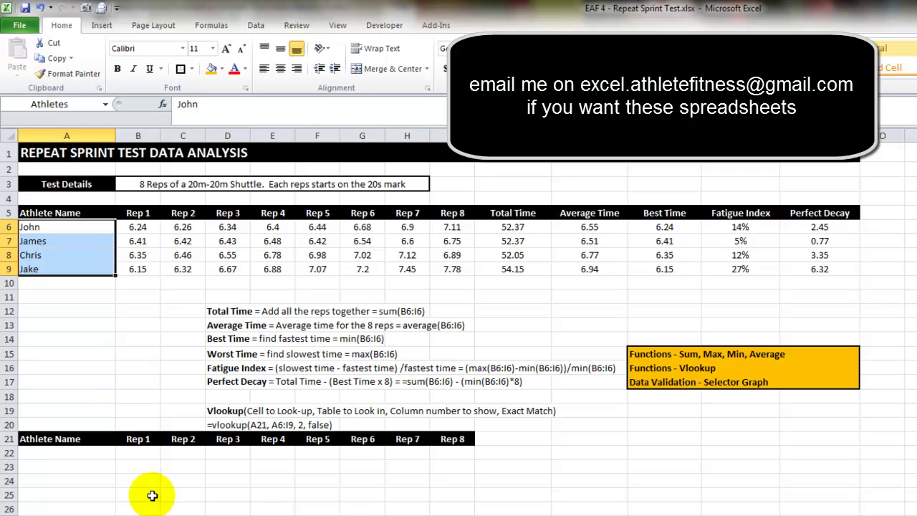
# Step: Set up data validation on cell A22 beneath the second Athlete Name header, allowing only List entries
pyautogui.click(85, 453)
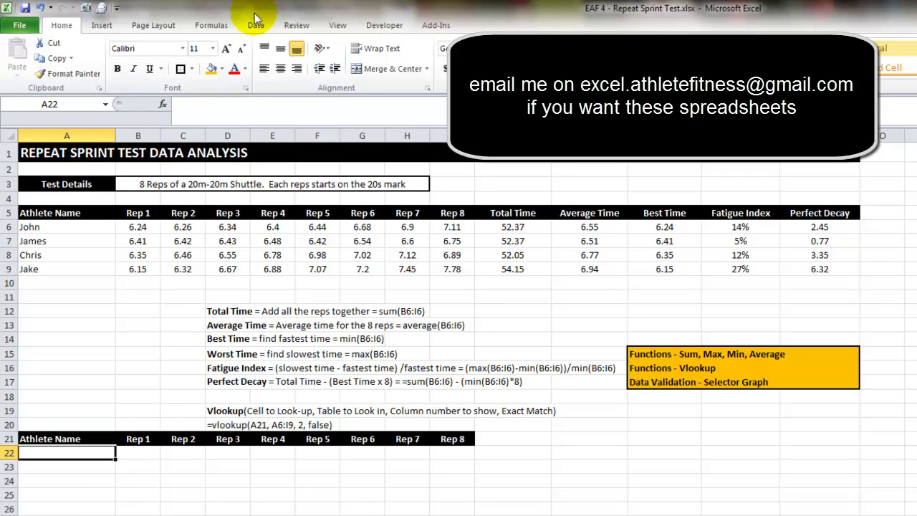
pyautogui.click(257, 26)
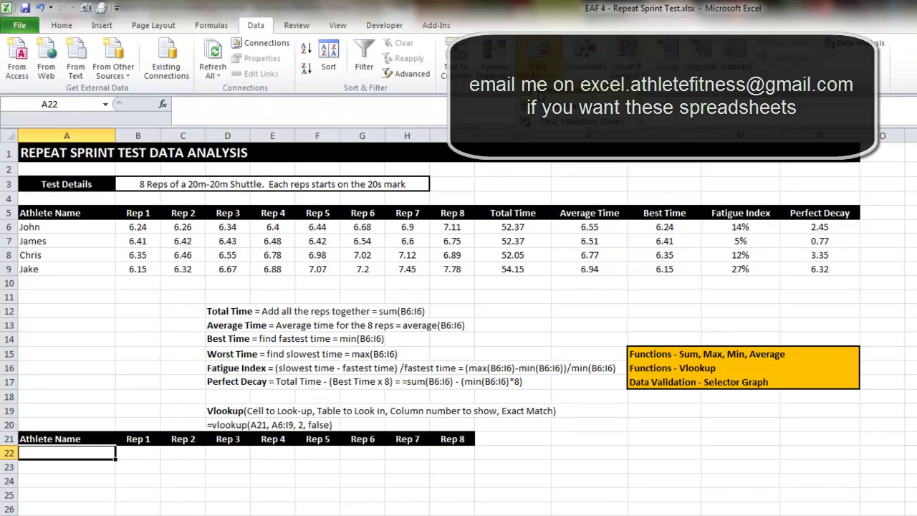
pyautogui.click(537, 54)
pyautogui.click(746, 358)
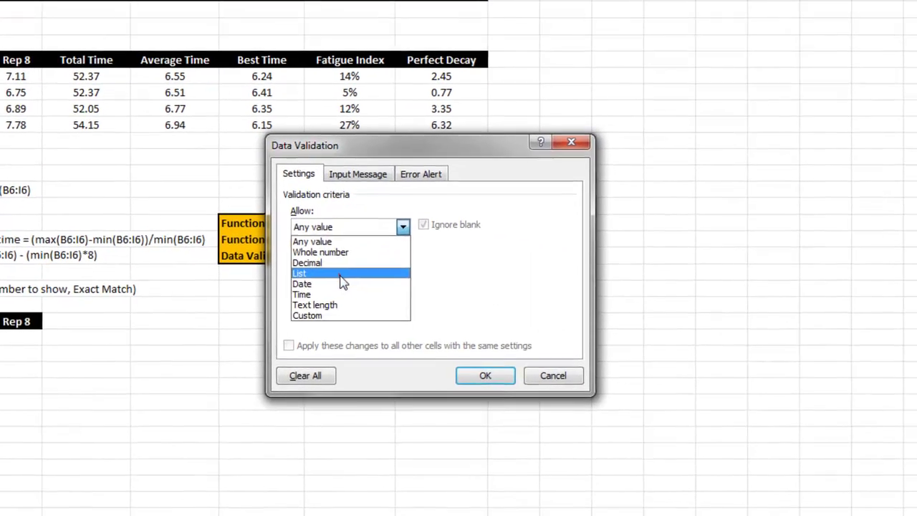
pyautogui.click(717, 397)
pyautogui.click(326, 291)
# Step: Use the named range Athletes as the validation list's source and apply the rule to A22
pyautogui.click(424, 290)
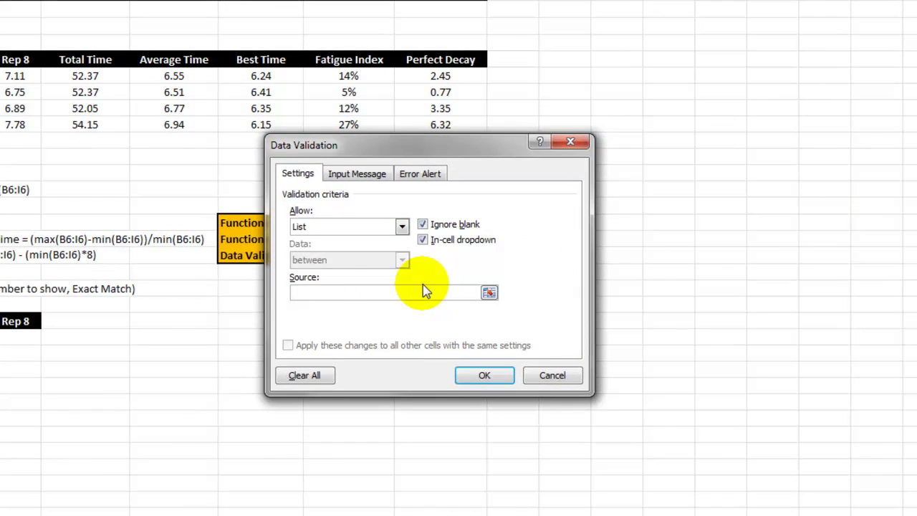
pyautogui.press('F3')
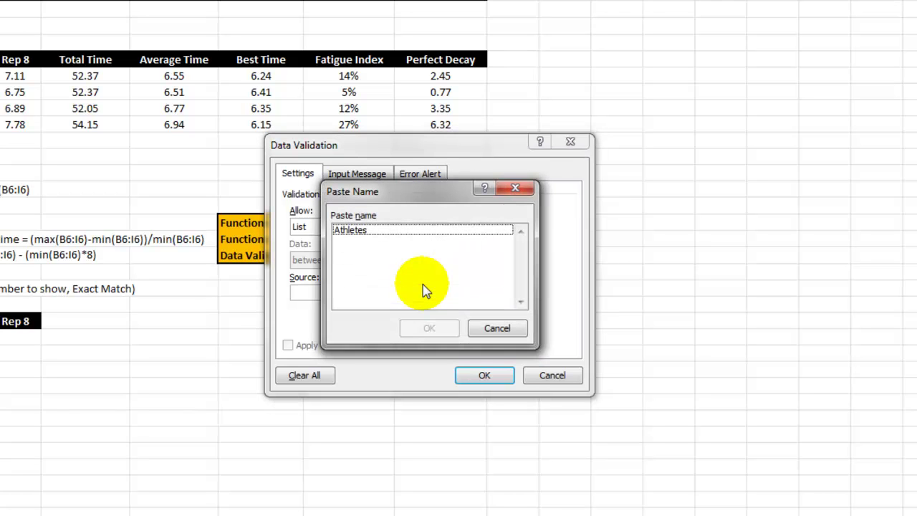
pyautogui.click(376, 231)
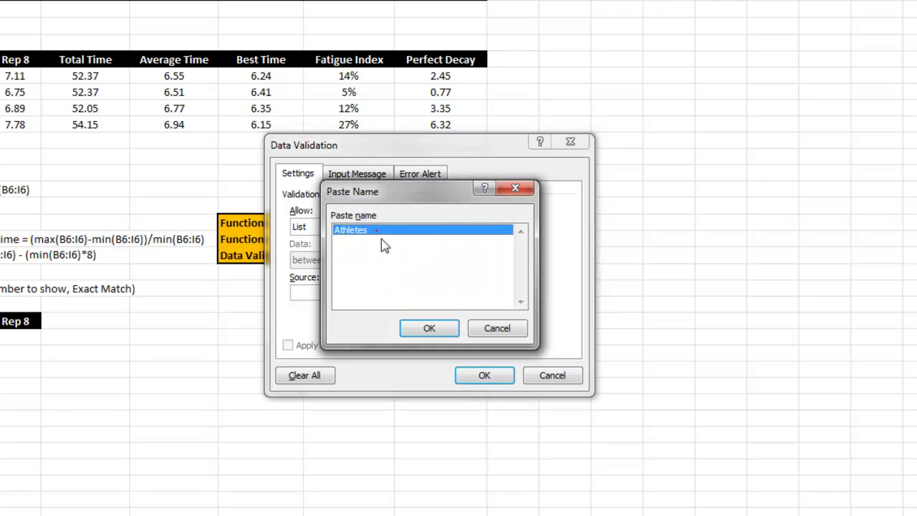
pyautogui.click(432, 334)
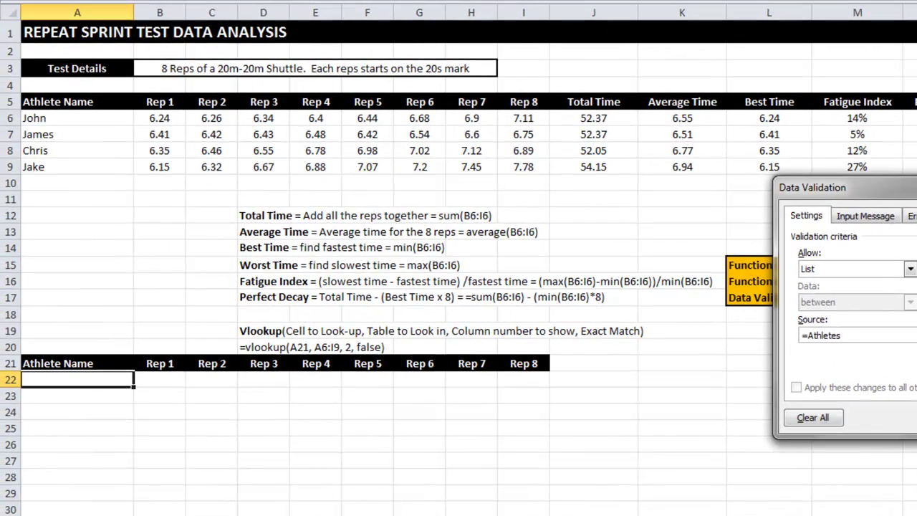
pyautogui.press('Return')
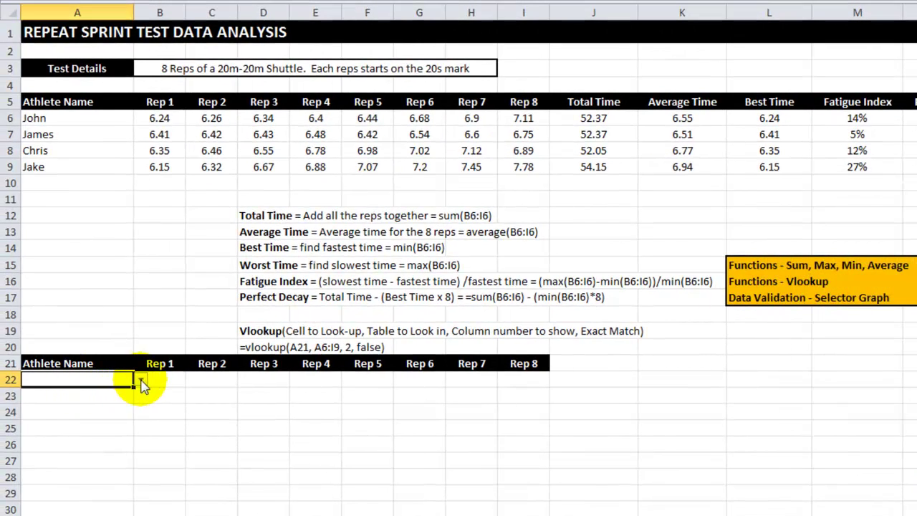
# Step: Choose the second athlete from the A22 dropdown and highlight the lookup table A6:I9
pyautogui.click(141, 381)
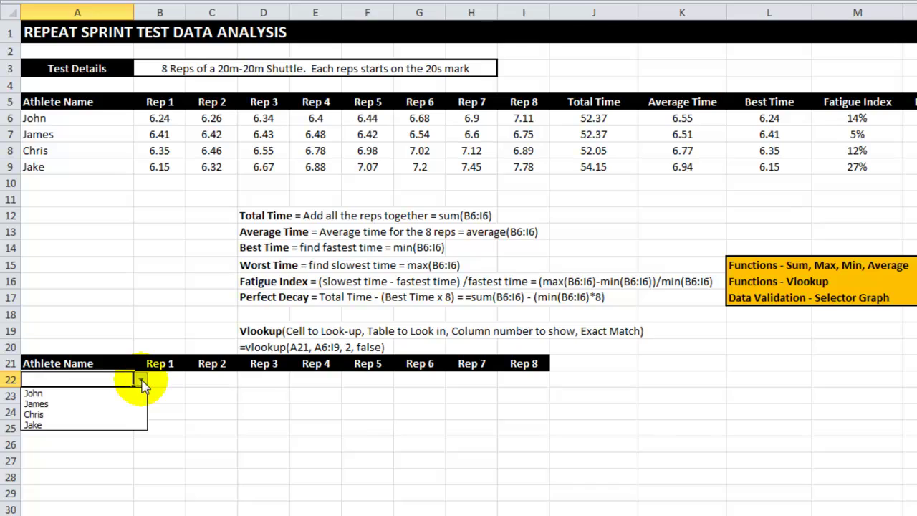
pyautogui.click(91, 406)
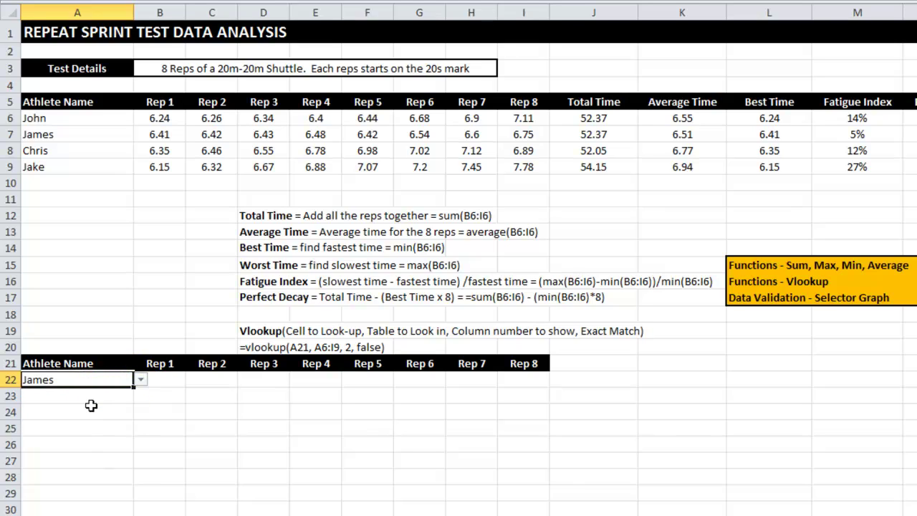
pyautogui.click(166, 381)
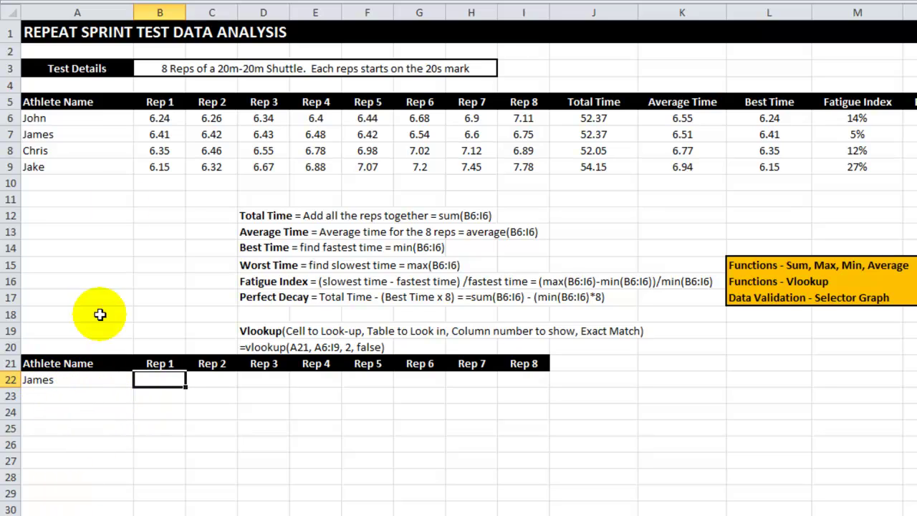
pyautogui.moveTo(84, 120); pyautogui.dragTo(523, 166)
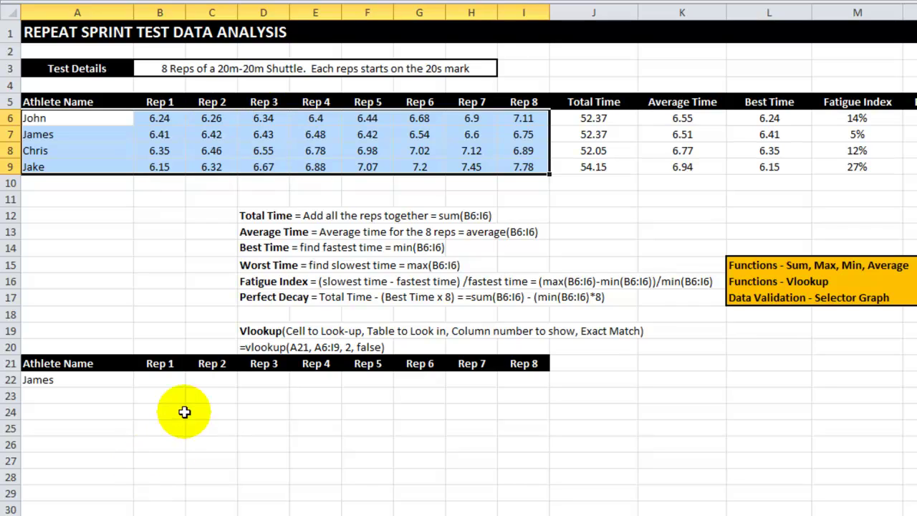
# Step: Start a VLOOKUP formula in B22 with A22 as the lookup value and A6:I9 as the table
pyautogui.click(161, 381)
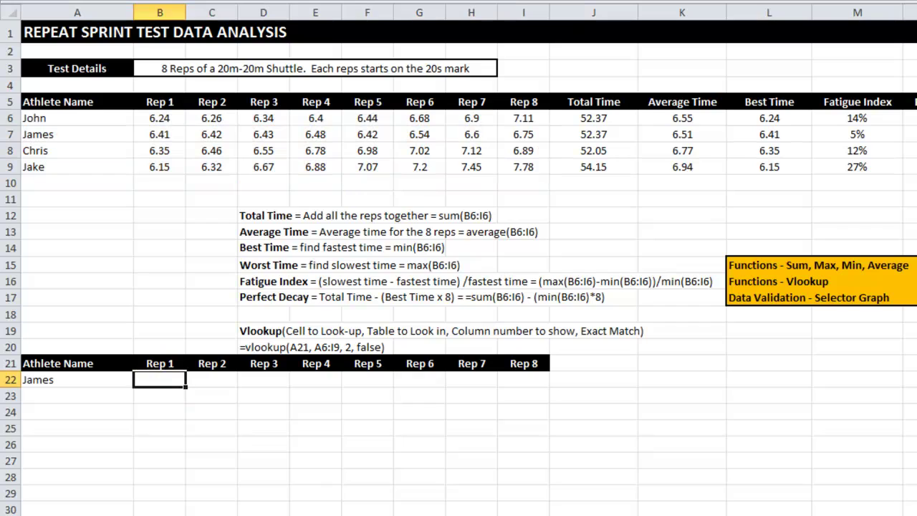
pyautogui.write('=vlook')
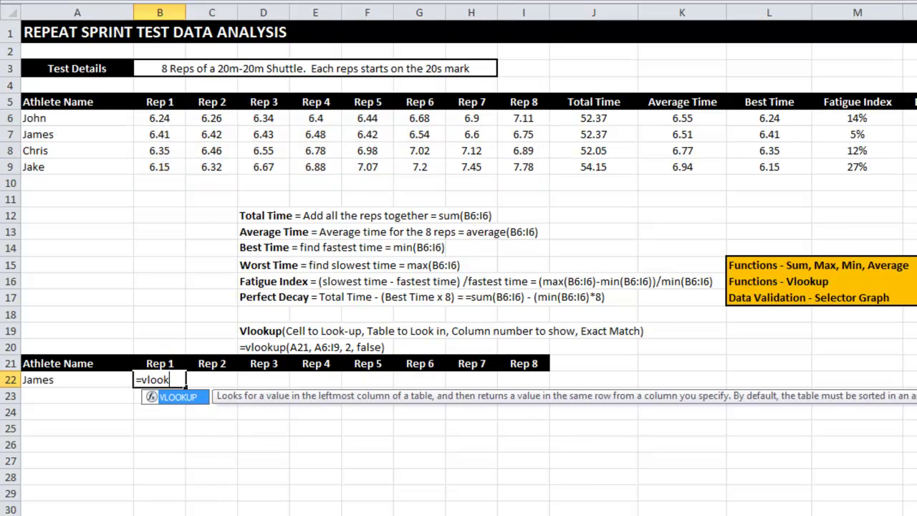
pyautogui.write('up(')
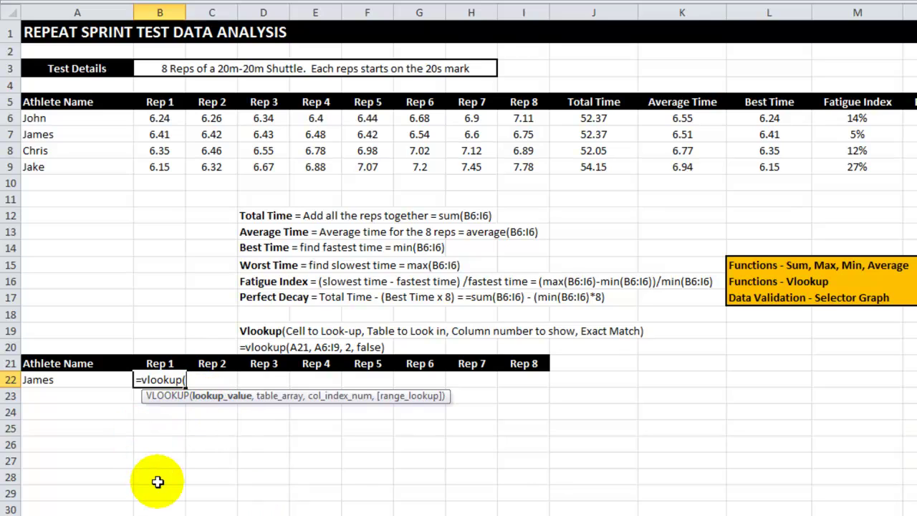
pyautogui.click(63, 378)
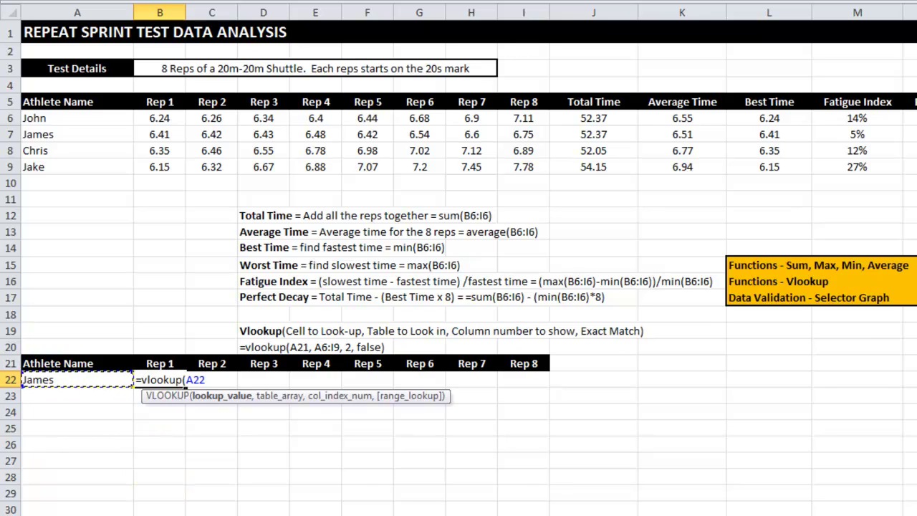
pyautogui.write(',')
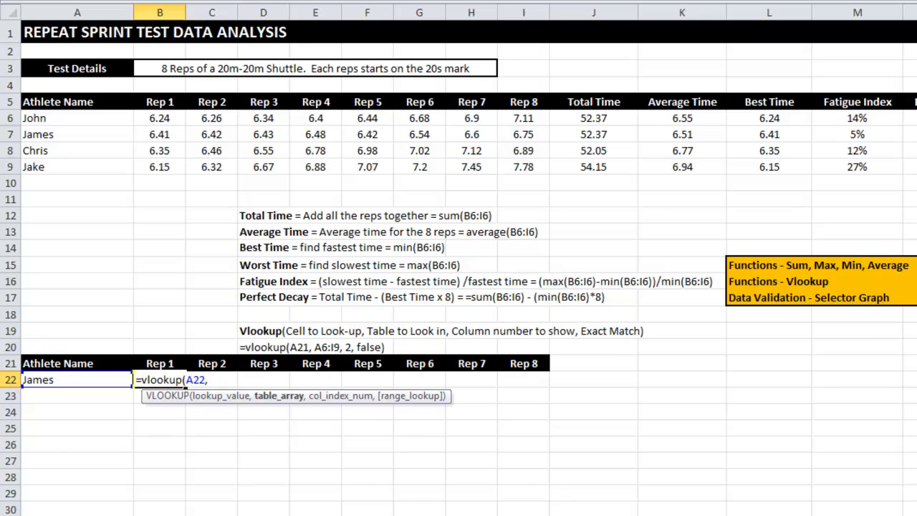
pyautogui.moveTo(67, 119); pyautogui.dragTo(528, 164)
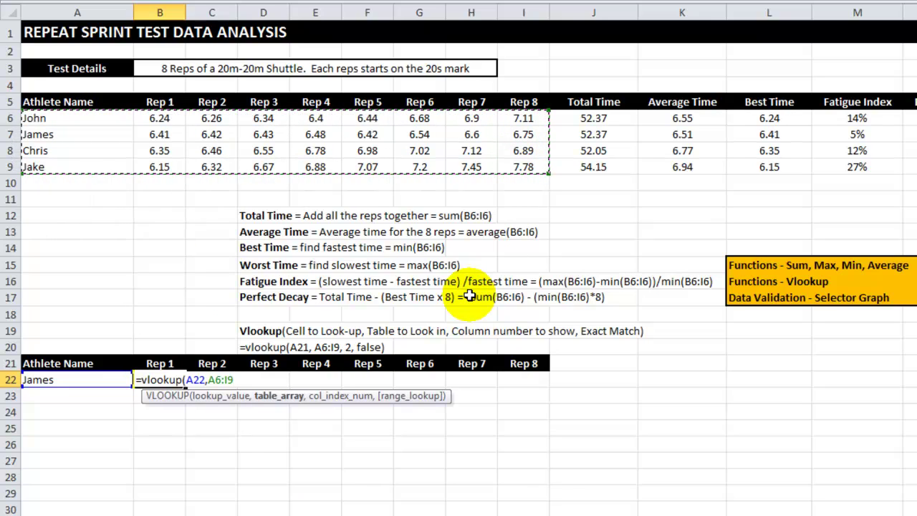
pyautogui.write(',')
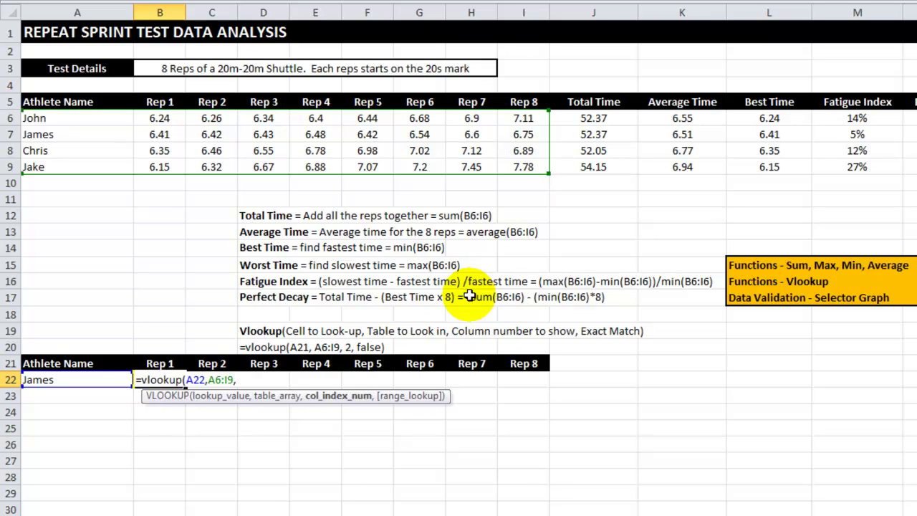
# Step: Complete the B22 VLOOKUP with column index 2 and FALSE for an exact match
pyautogui.write('2,')
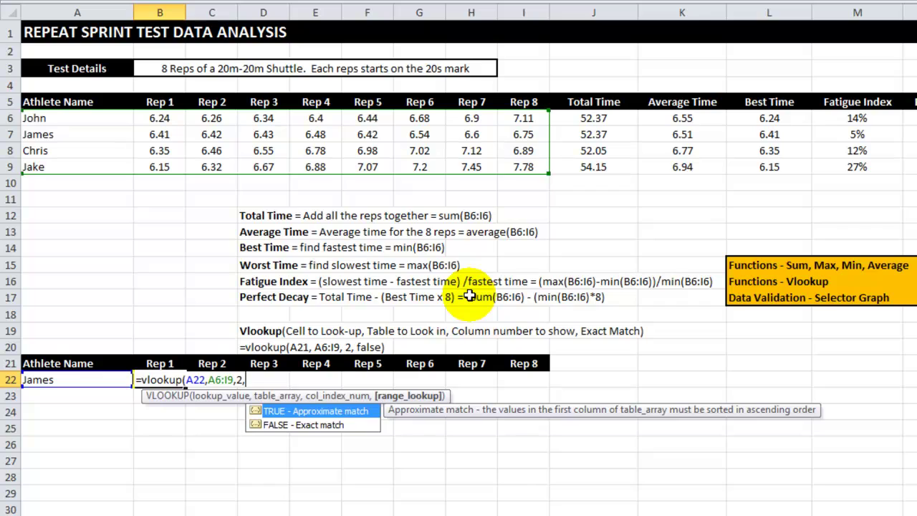
pyautogui.click(281, 425)
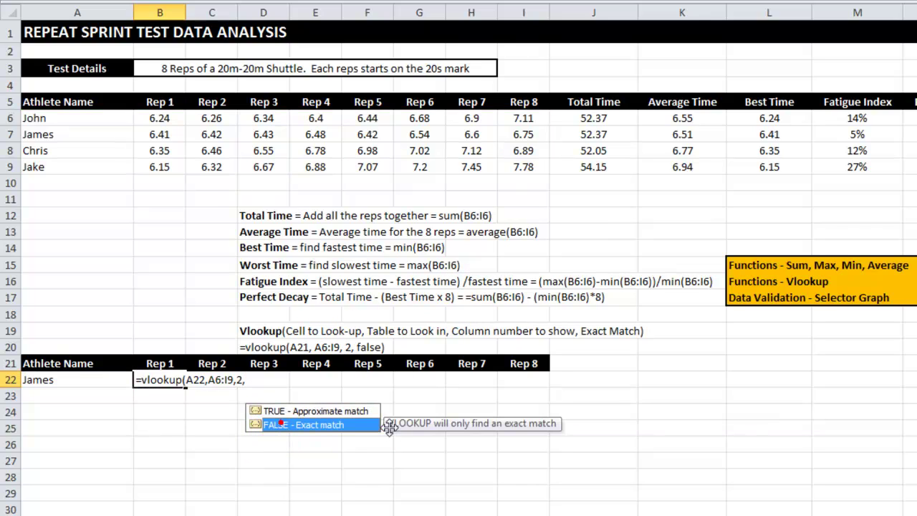
pyautogui.click(274, 425)
pyautogui.doubleClick(270, 425)
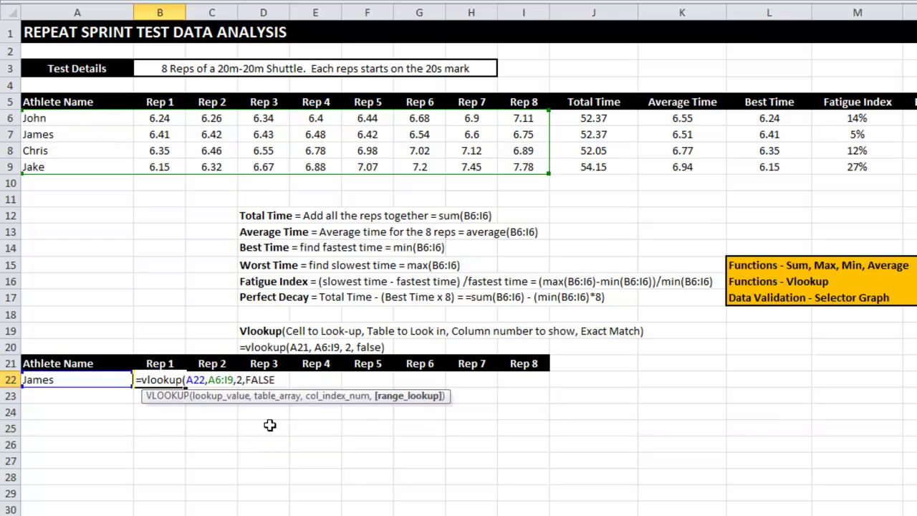
pyautogui.write(')')
pyautogui.press('Return')
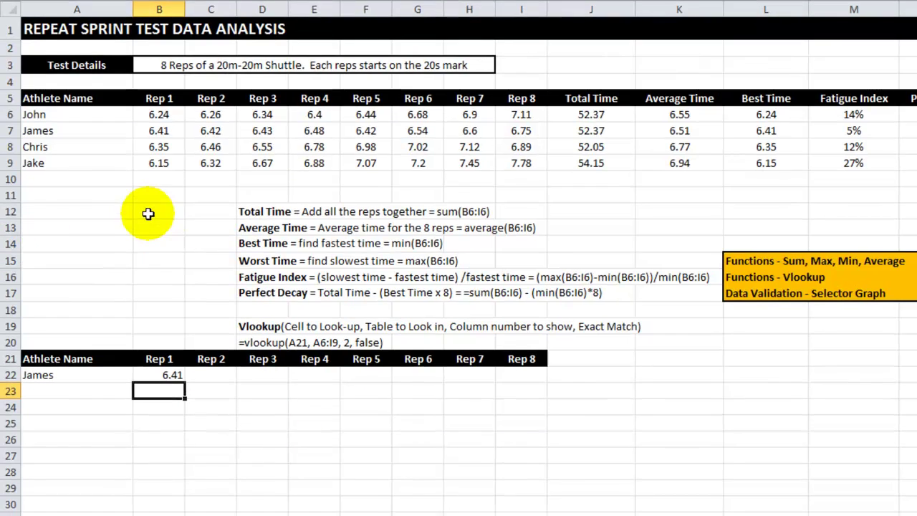
# Step: Check the second athlete's Rep 1 source cell B7, and switch the A22 dropdown to the fourth athlete
pyautogui.click(159, 134)
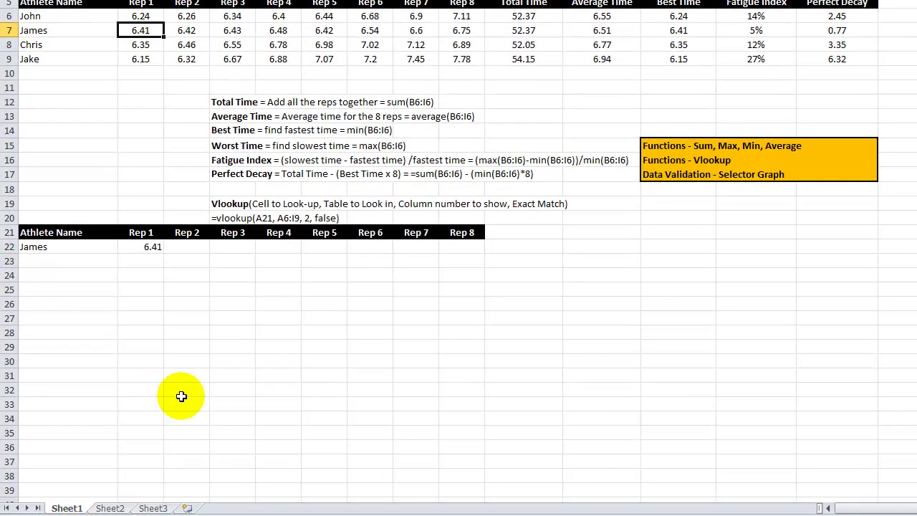
pyautogui.click(85, 249)
pyautogui.click(124, 247)
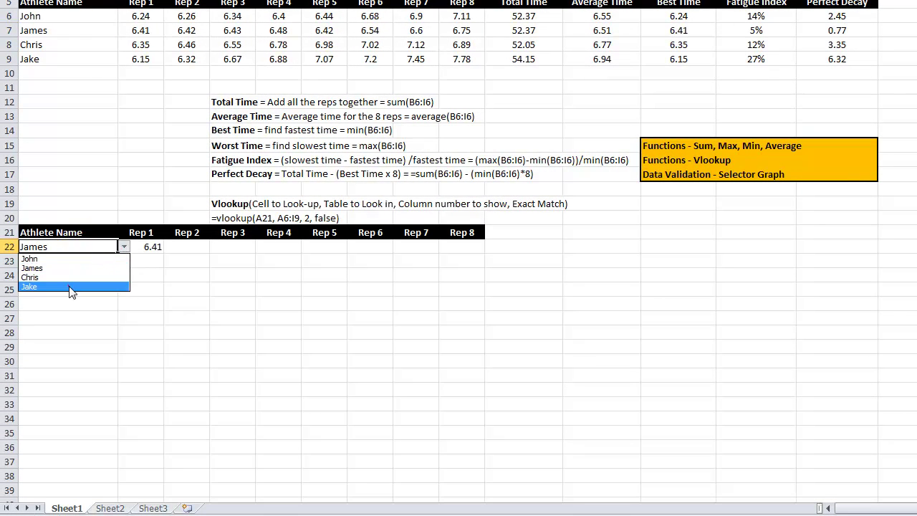
pyautogui.click(70, 286)
# Step: Centre the VLOOKUP result in cell B22 horizontally
pyautogui.click(150, 246)
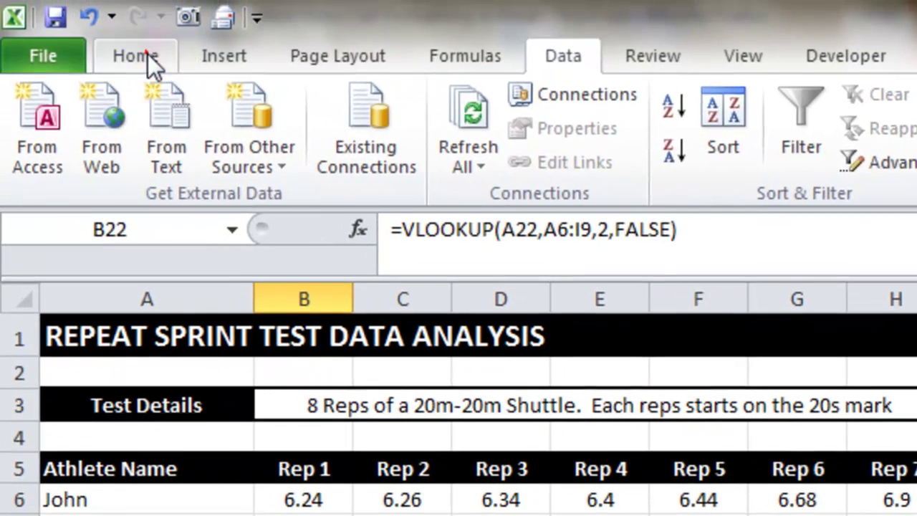
pyautogui.click(148, 54)
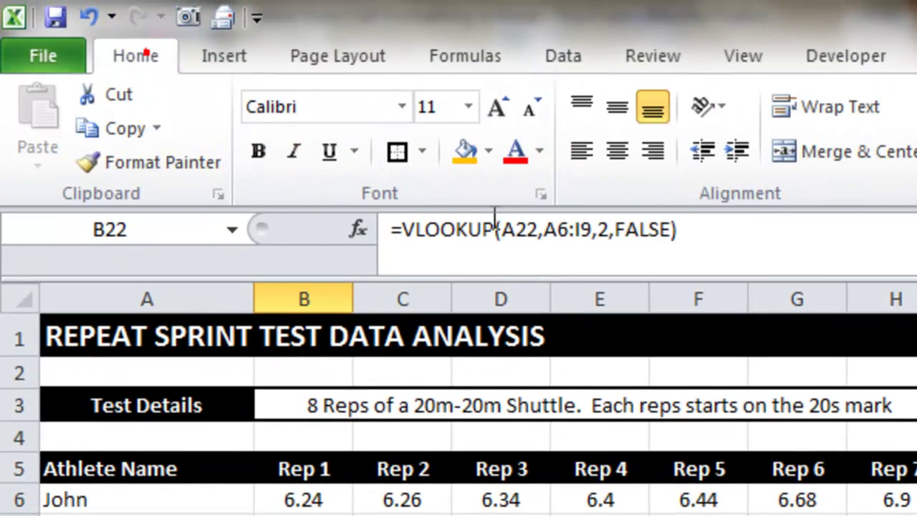
pyautogui.click(613, 152)
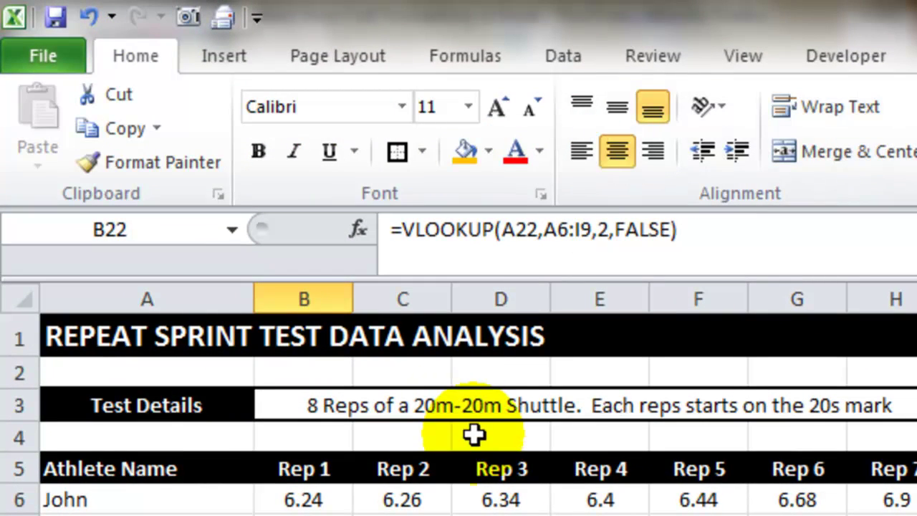
# Step: Anchor the references in the B22 VLOOKUP as $A22 for the lookup value and $A$6:$I$9 for the table
pyautogui.click(505, 230)
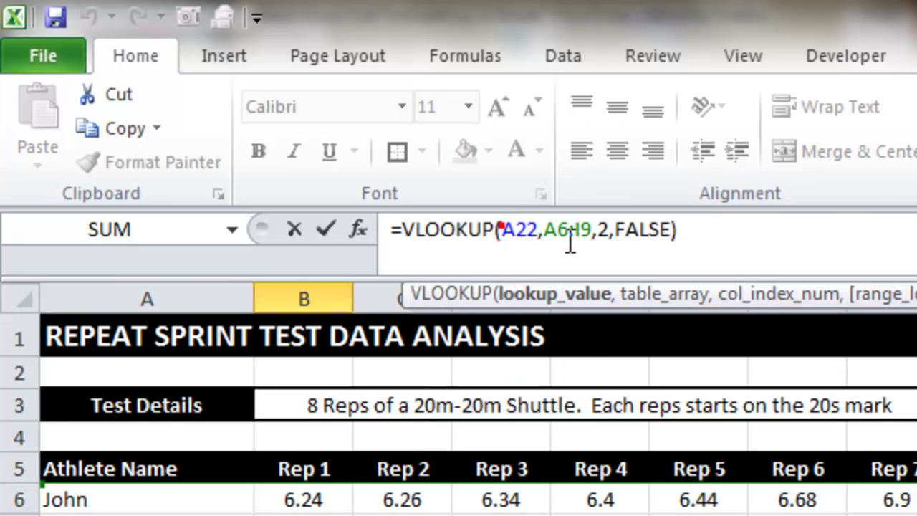
pyautogui.write('$')
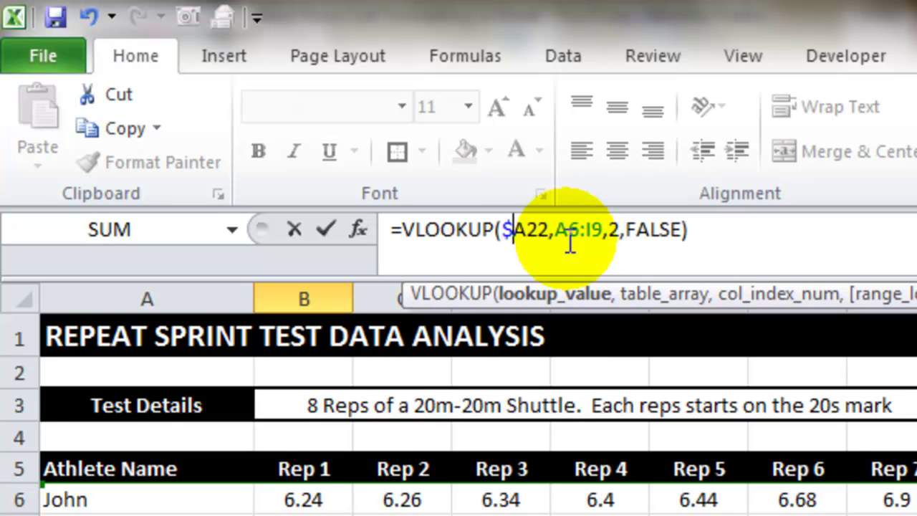
pyautogui.moveTo(553, 229); pyautogui.dragTo(602, 229)
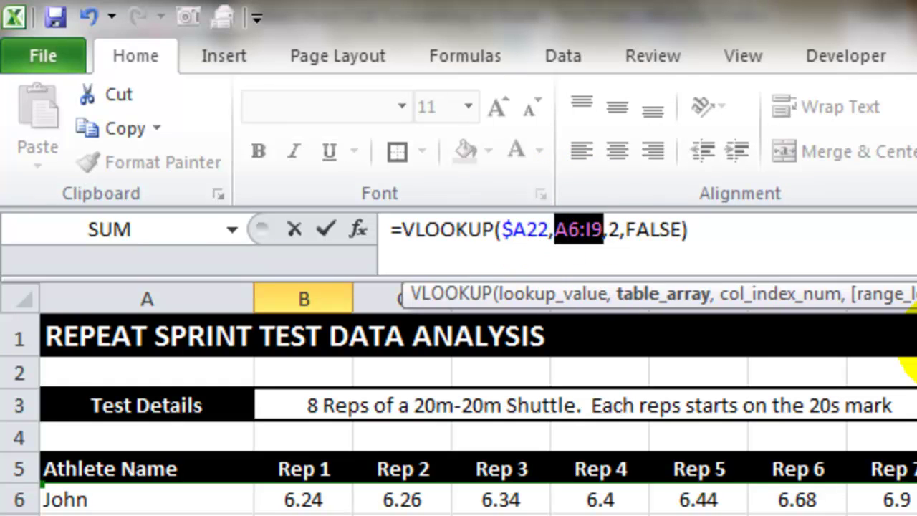
pyautogui.press('F4')
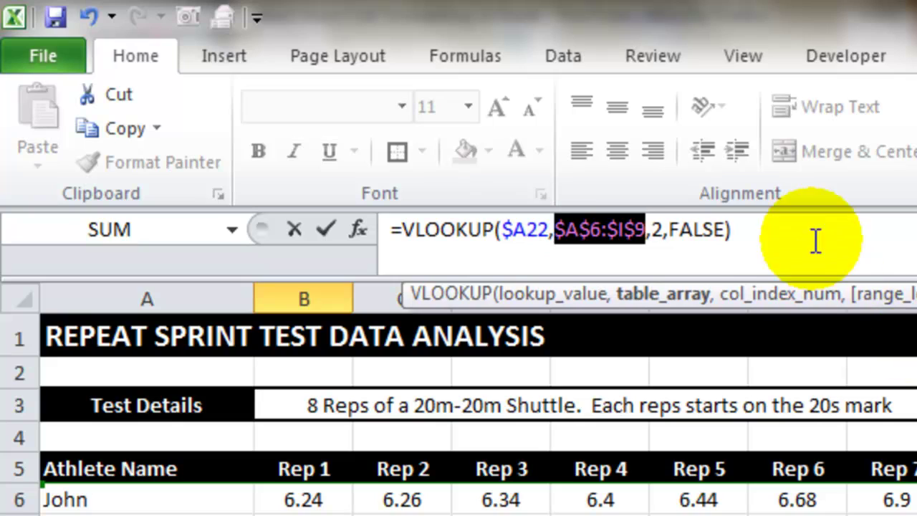
pyautogui.click(793, 230)
pyautogui.click(795, 230)
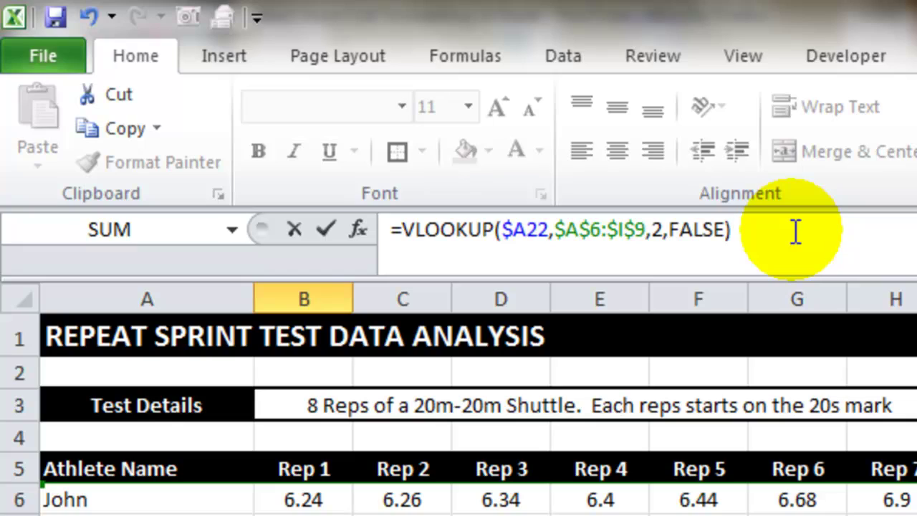
# Step: Replace the column index 2 in the B22 VLOOKUP with COLUMNS($A21:B21), anchoring only column A
pyautogui.doubleClick(652, 230)
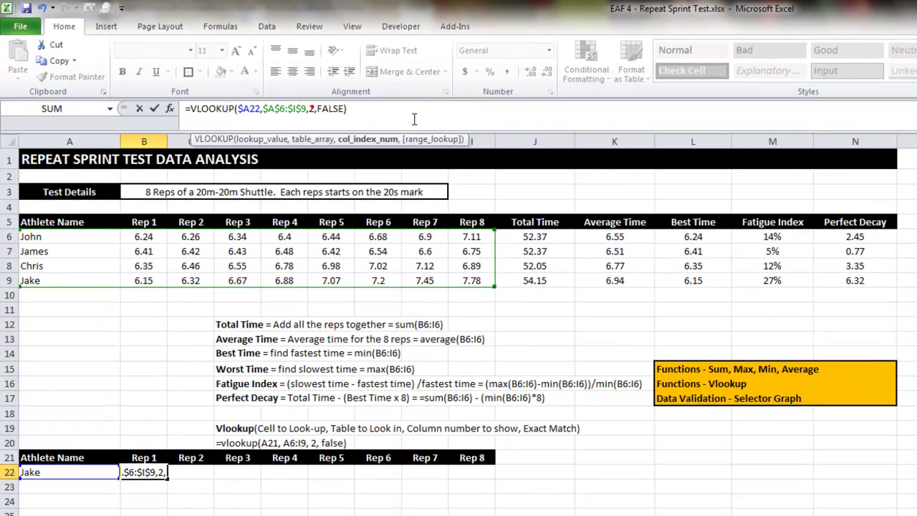
pyautogui.write('colu')
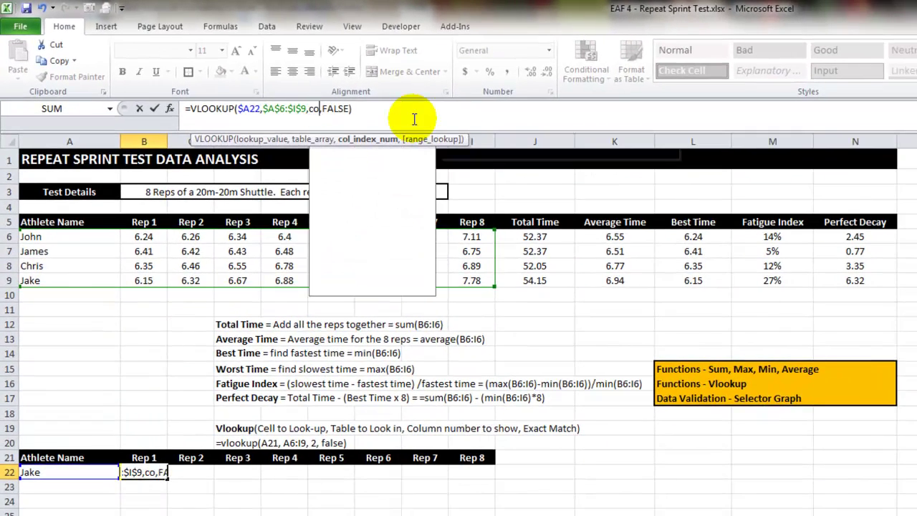
pyautogui.write('mns(')
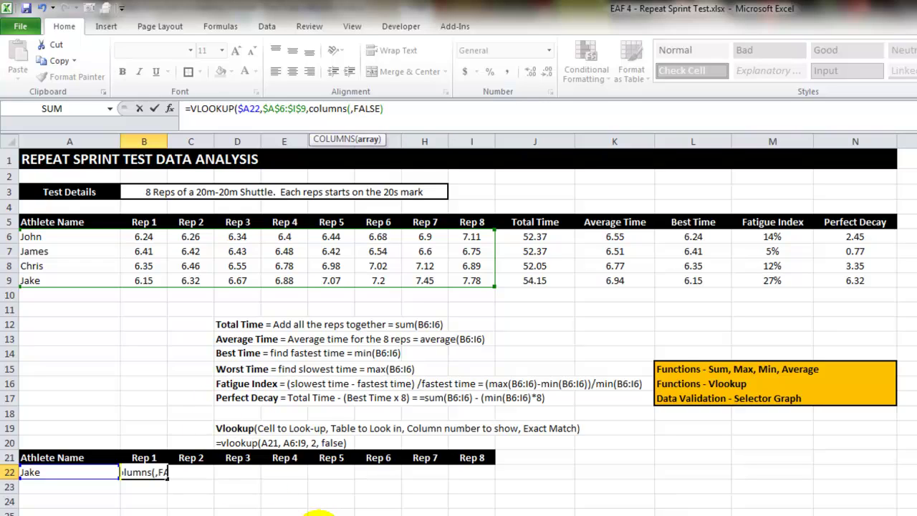
pyautogui.moveTo(72, 457); pyautogui.dragTo(146, 459)
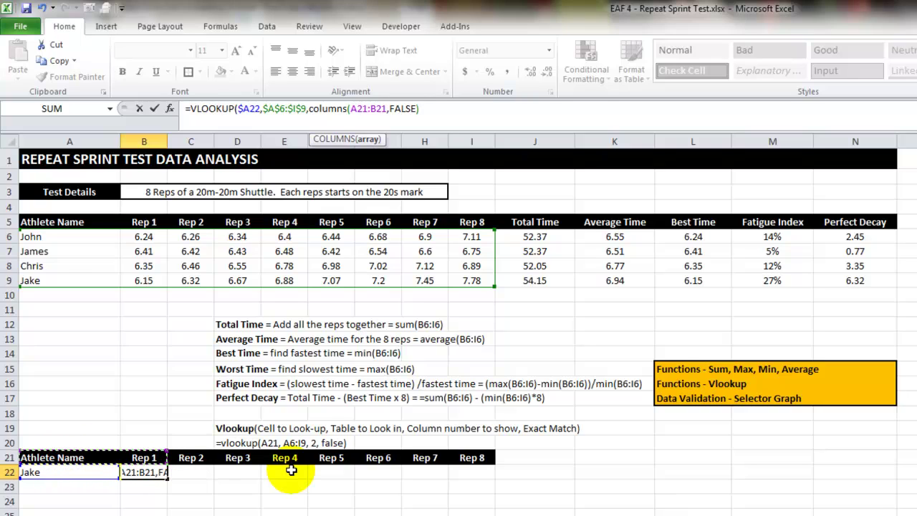
pyautogui.write(')')
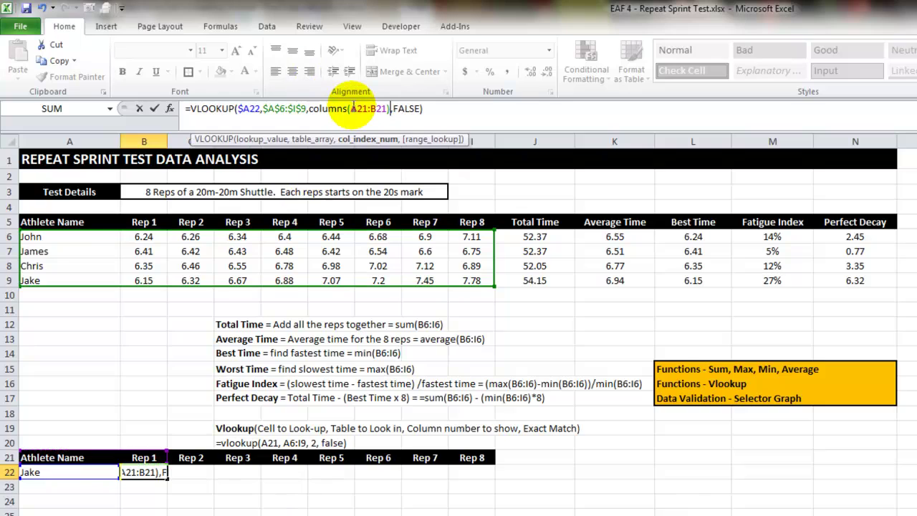
pyautogui.click(351, 108)
pyautogui.write('$')
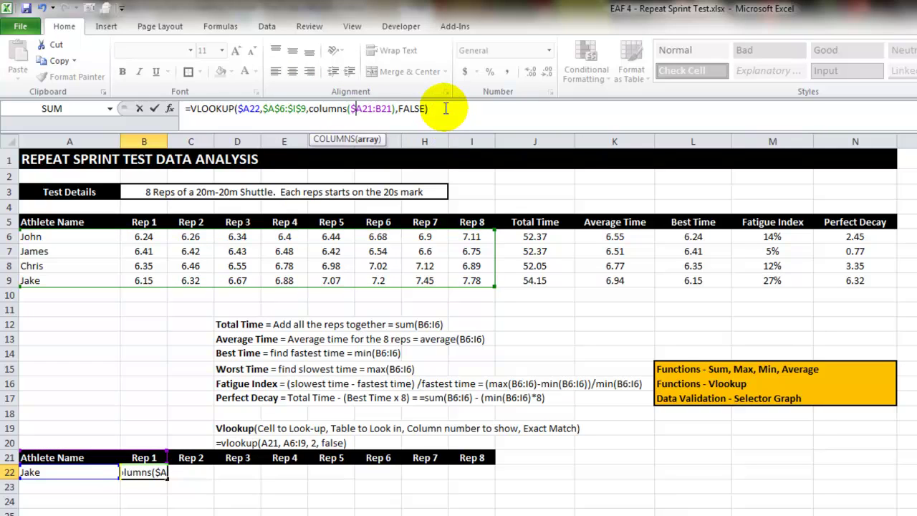
pyautogui.click(445, 109)
pyautogui.press('Return')
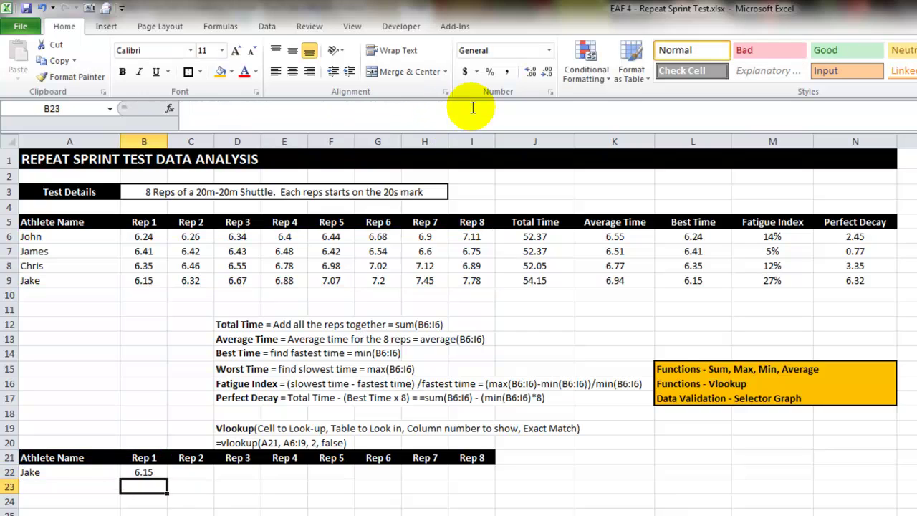
# Step: Review the COLUMNS argument in the B22 formula and fill the formula across row 22 through I22
pyautogui.click(154, 475)
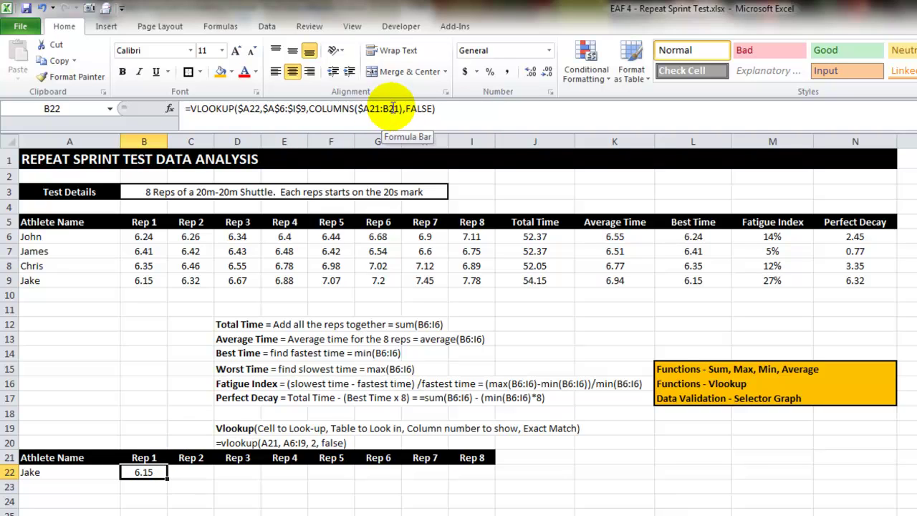
pyautogui.moveTo(402, 108); pyautogui.dragTo(308, 107)
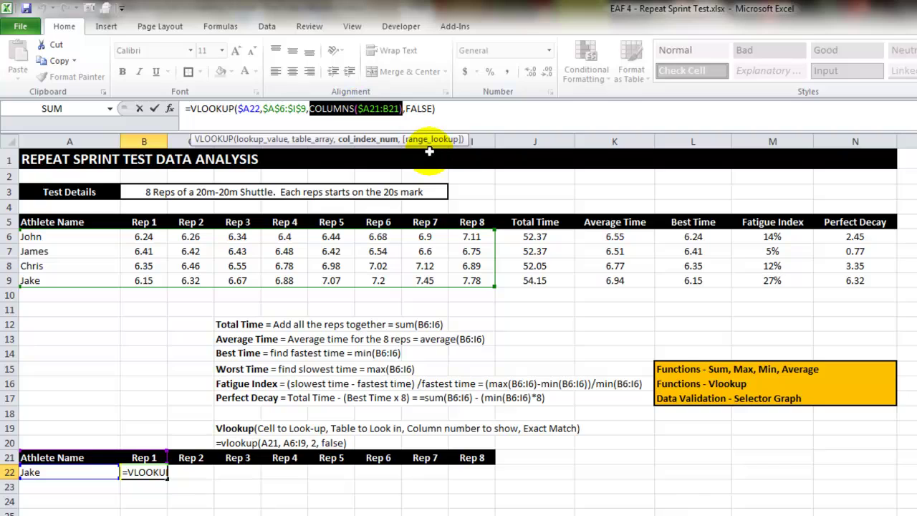
pyautogui.press('Return')
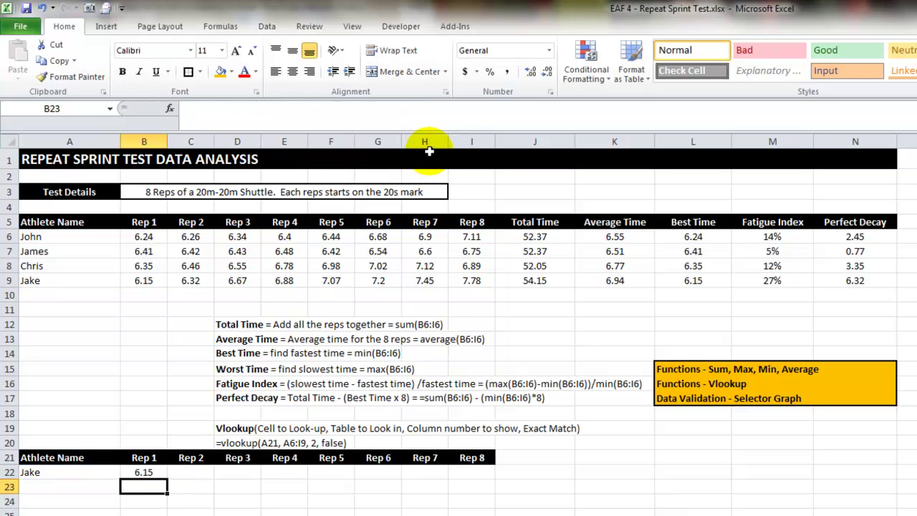
pyautogui.click(144, 470)
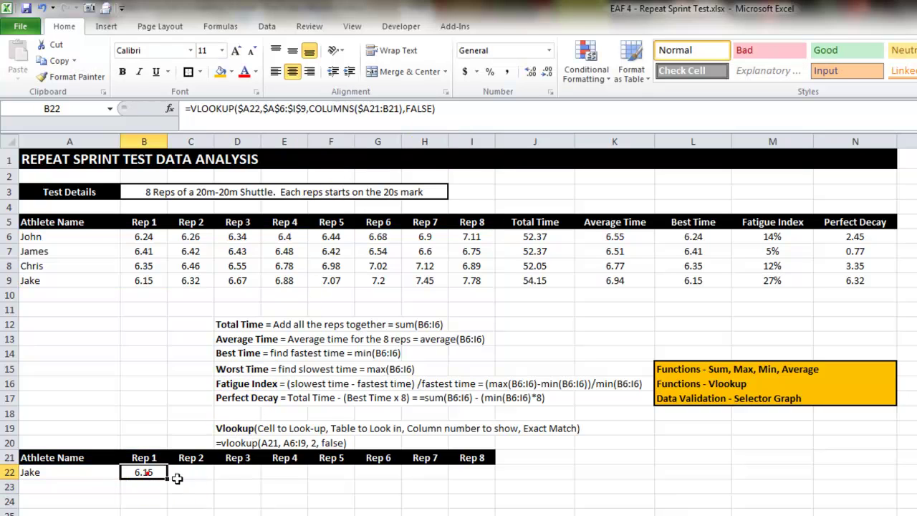
pyautogui.moveTo(167, 478); pyautogui.dragTo(494, 486)
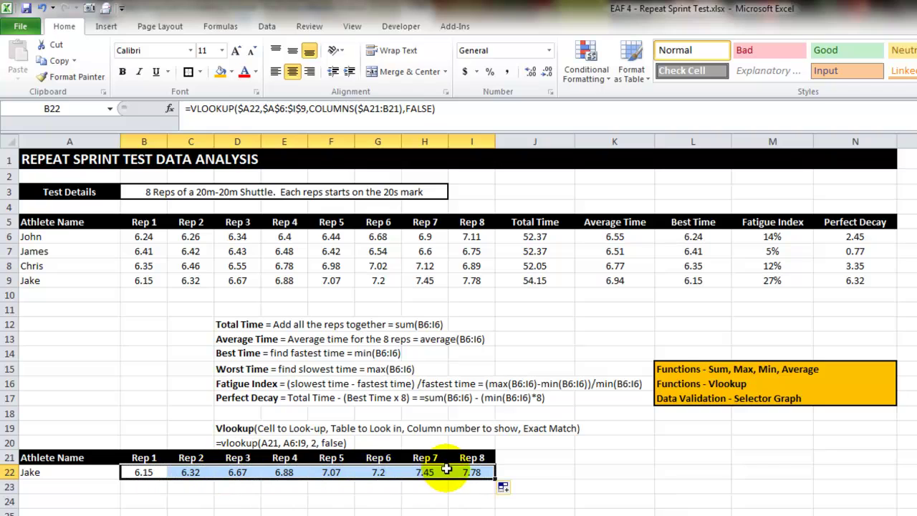
# Step: Inspect the COLUMNS argument of the copied Rep 7 formula in H22, leaving the formula as it is
pyautogui.click(425, 471)
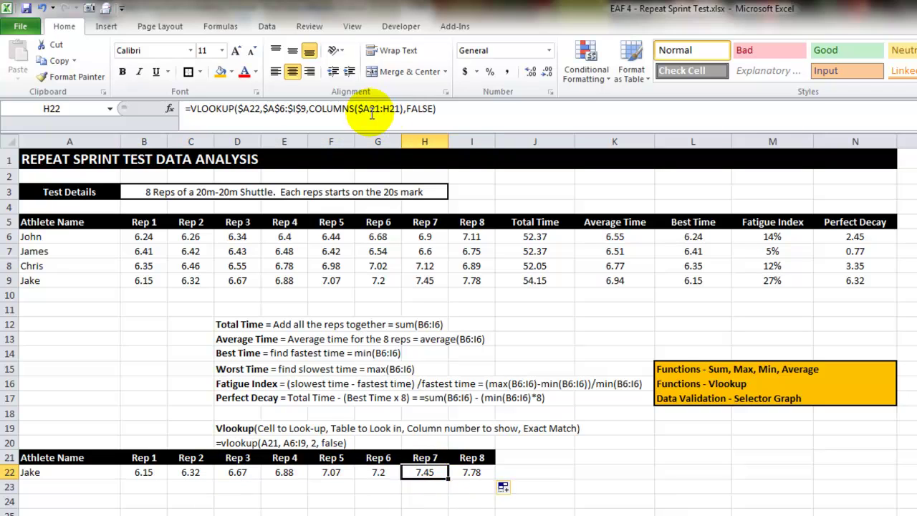
pyautogui.moveTo(310, 108); pyautogui.dragTo(402, 109)
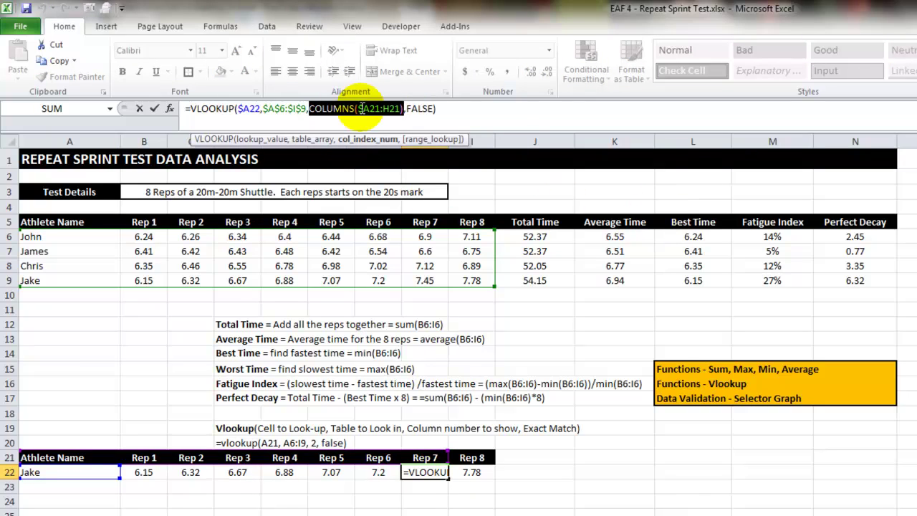
pyautogui.click(463, 111)
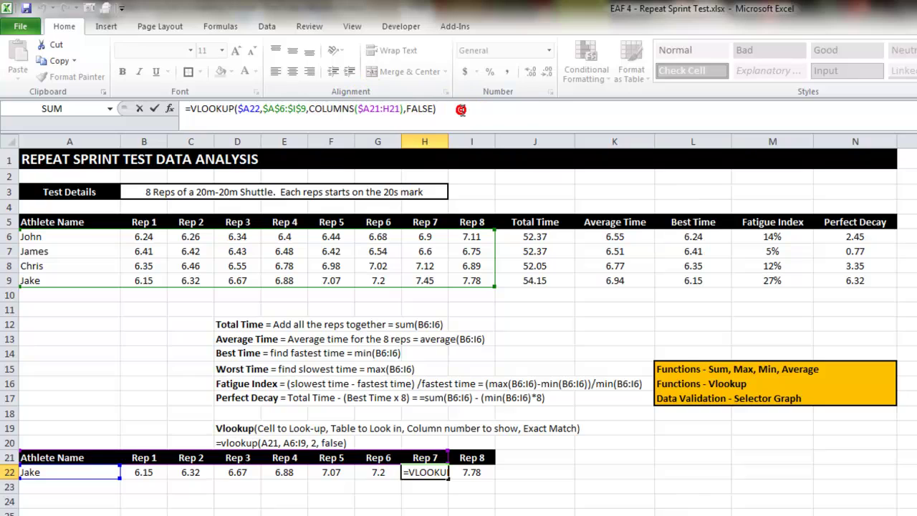
pyautogui.press('Return')
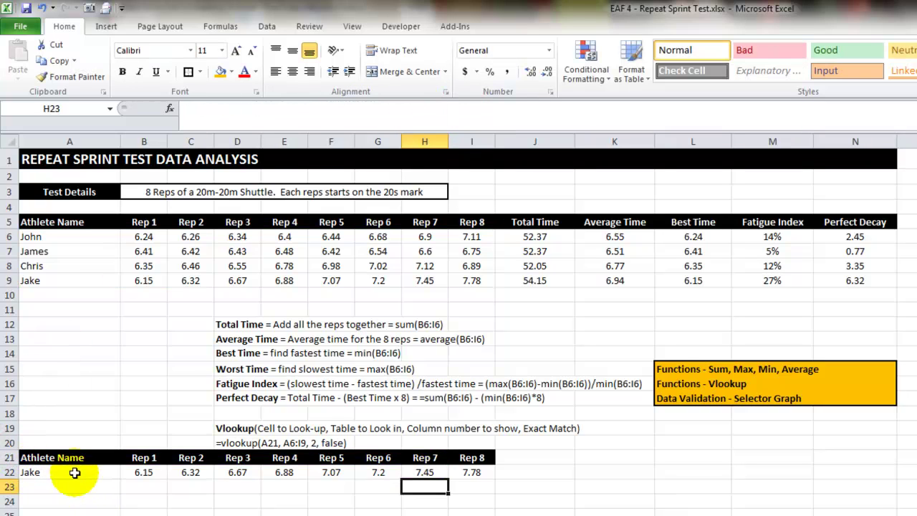
# Step: Insert a 2-D clustered column chart from the selector table A21:I22
pyautogui.moveTo(72, 462); pyautogui.dragTo(470, 475)
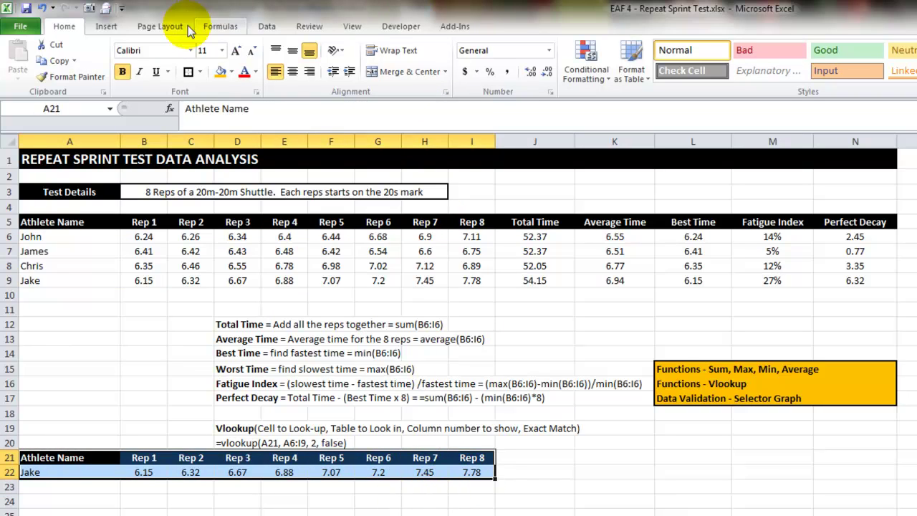
pyautogui.click(106, 27)
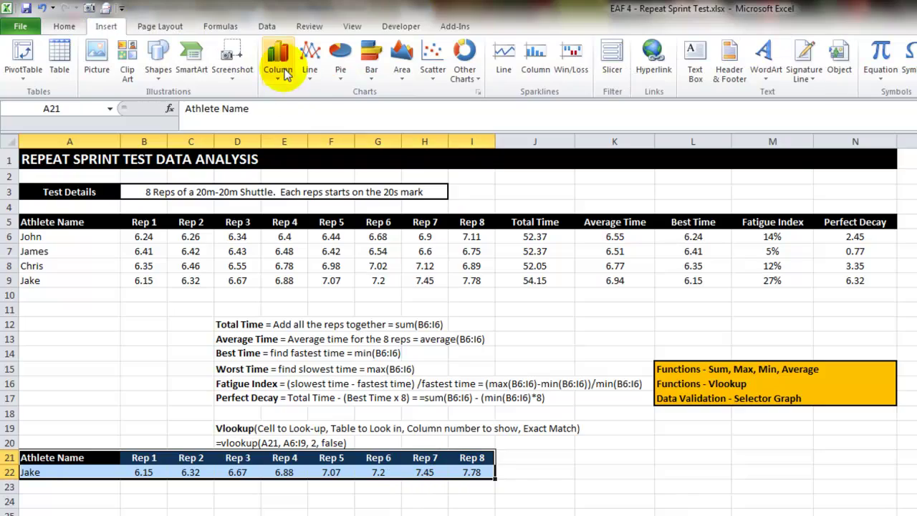
pyautogui.click(278, 63)
pyautogui.click(285, 122)
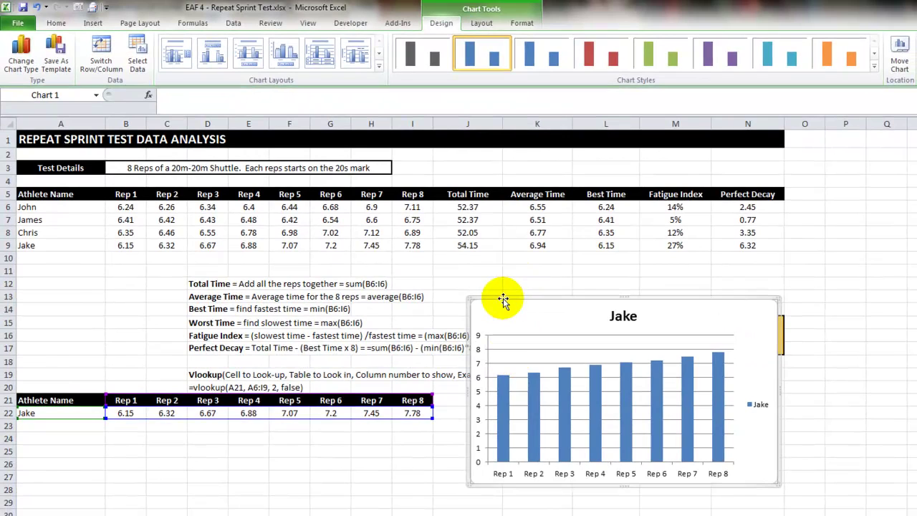
# Step: Move the chart beside the selector table, widen it to about the edge of column N, and deselect it
pyautogui.moveTo(503, 301); pyautogui.dragTo(482, 385)
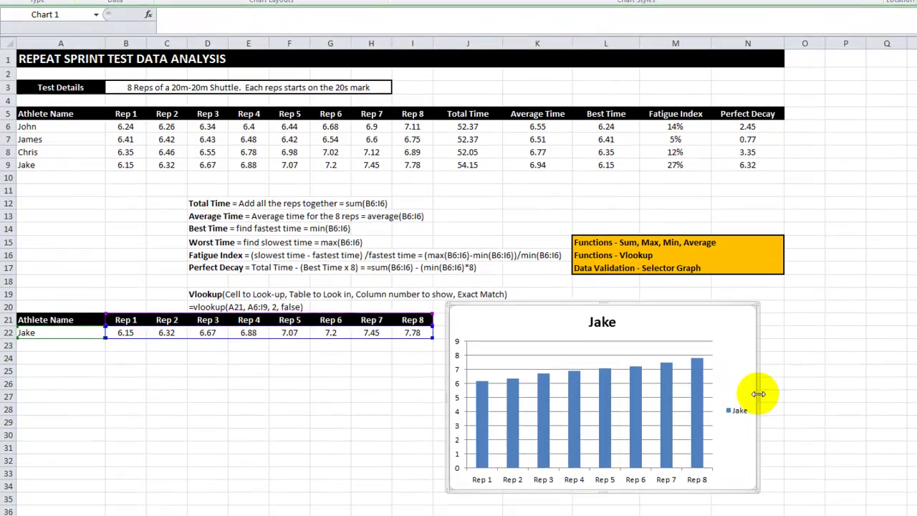
pyautogui.moveTo(758, 475); pyautogui.dragTo(781, 475)
pyautogui.moveTo(781, 385); pyautogui.dragTo(790, 383)
pyautogui.click(45, 337)
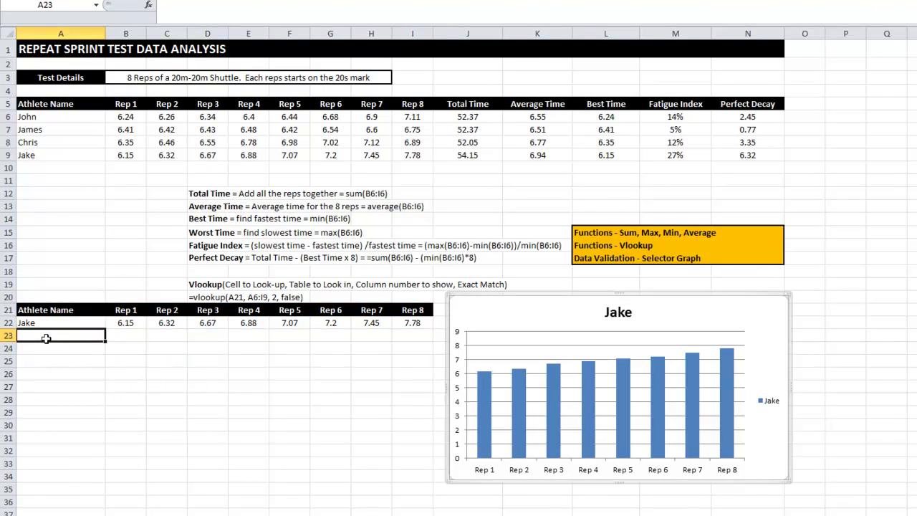
pyautogui.click(45, 338)
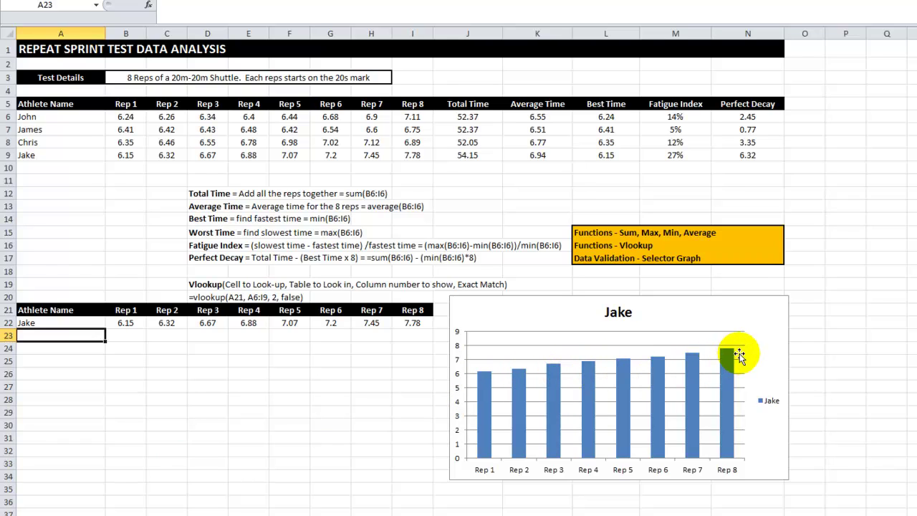
# Step: Test the chart by switching the A22 dropdown to the first, second and third athletes in turn
pyautogui.click(71, 324)
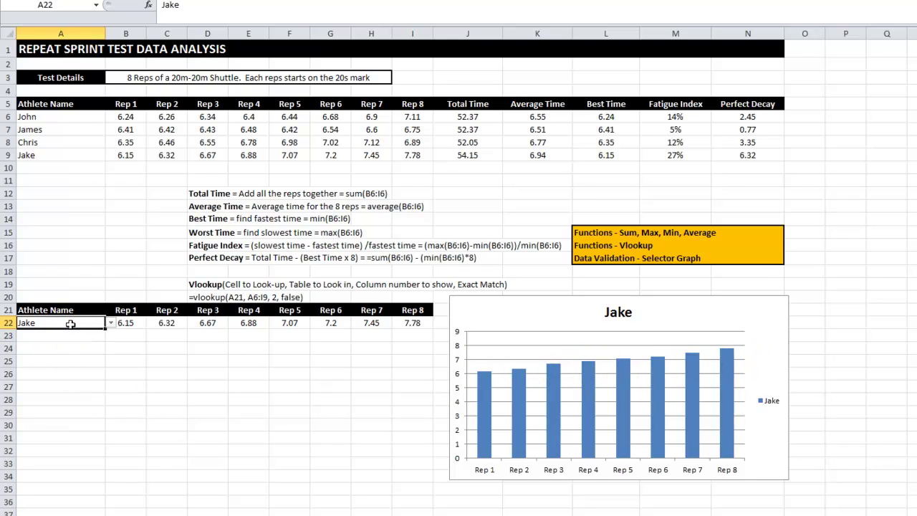
pyautogui.click(111, 323)
pyautogui.click(92, 336)
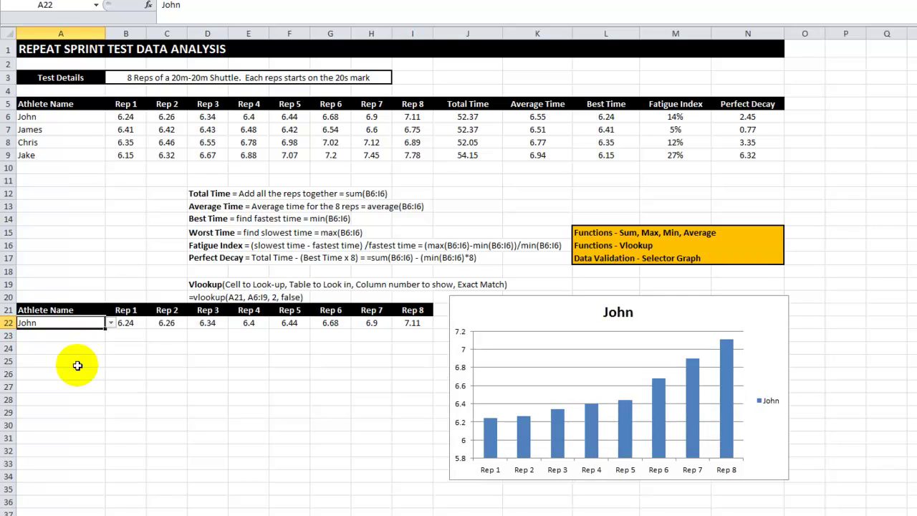
pyautogui.click(111, 323)
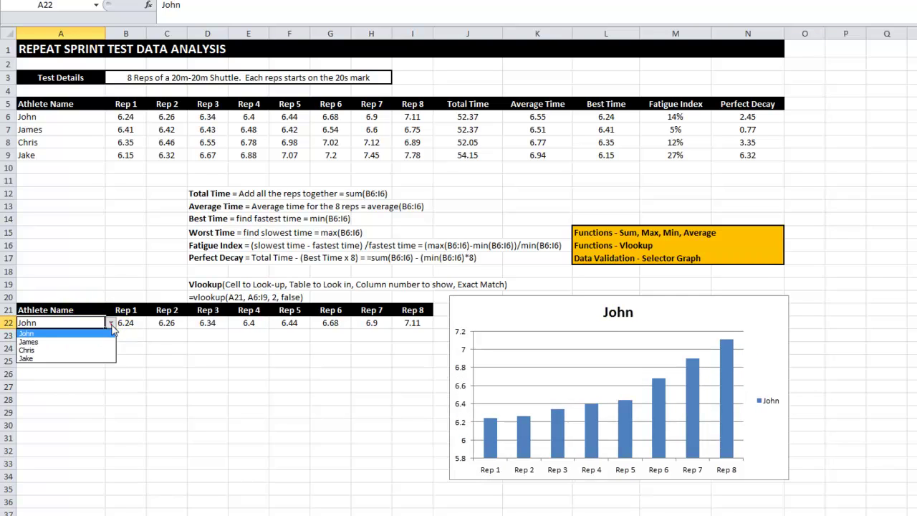
pyautogui.click(89, 342)
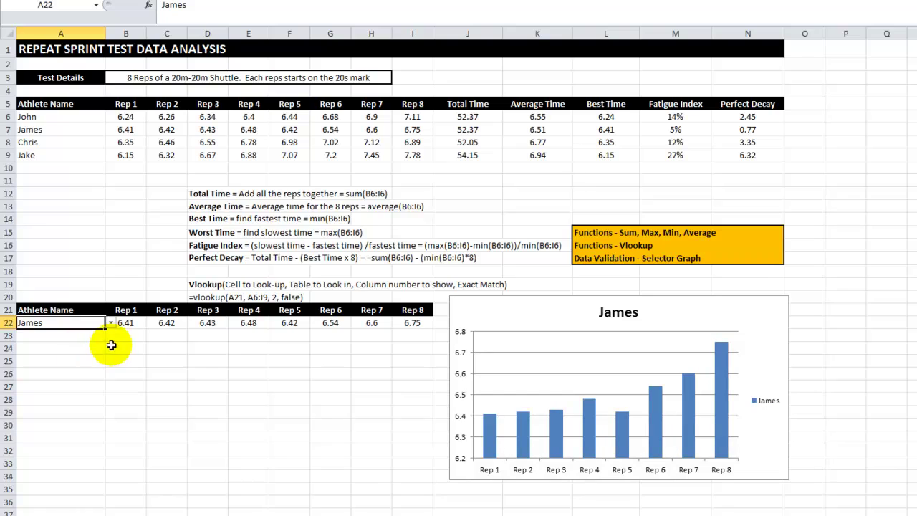
pyautogui.click(111, 323)
pyautogui.click(81, 351)
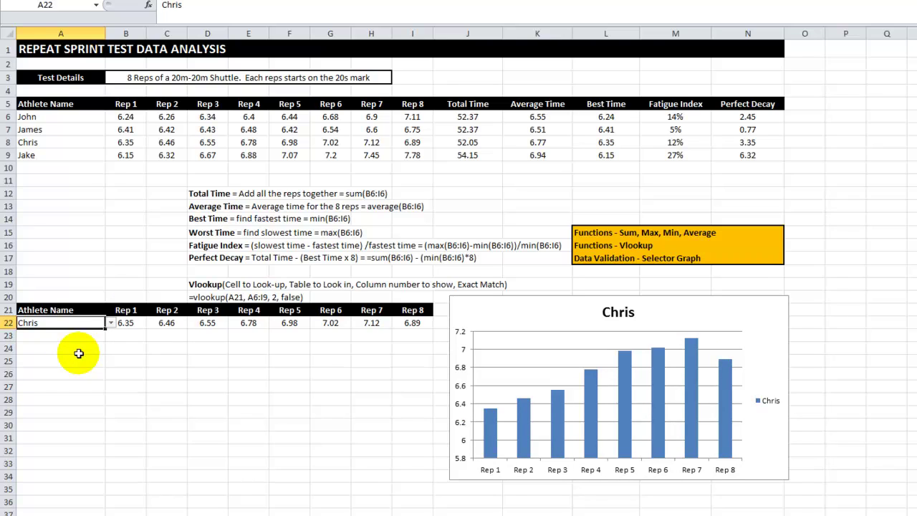
pyautogui.click(79, 353)
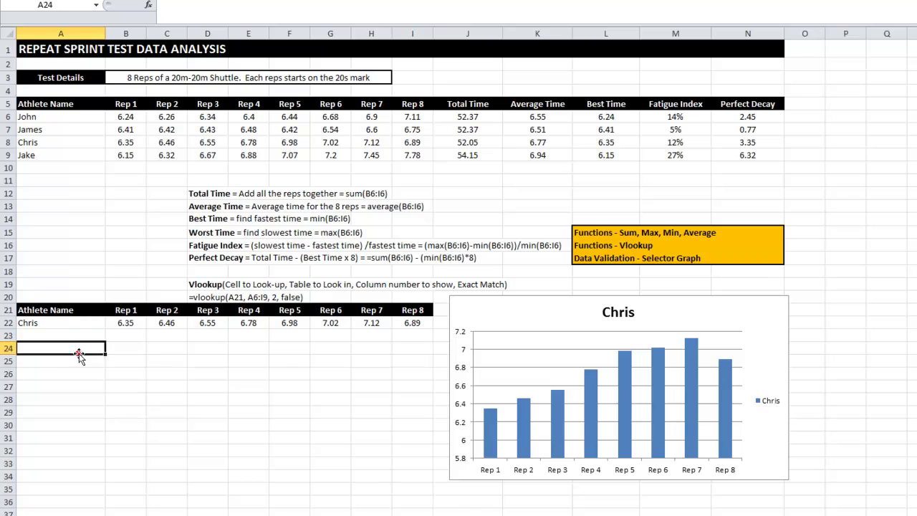
# Step: Set the A22 dropdown back to the first athlete in the list and deselect the cell
pyautogui.click(79, 324)
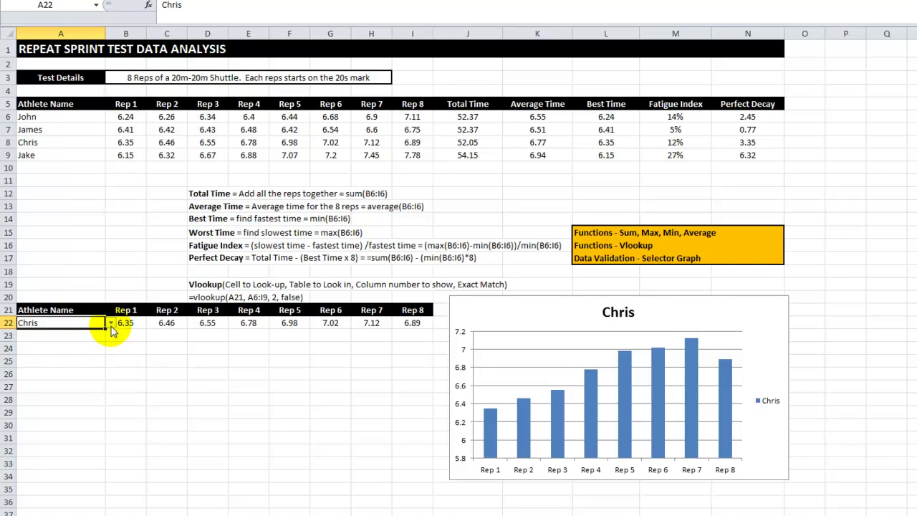
pyautogui.click(111, 323)
pyautogui.click(79, 331)
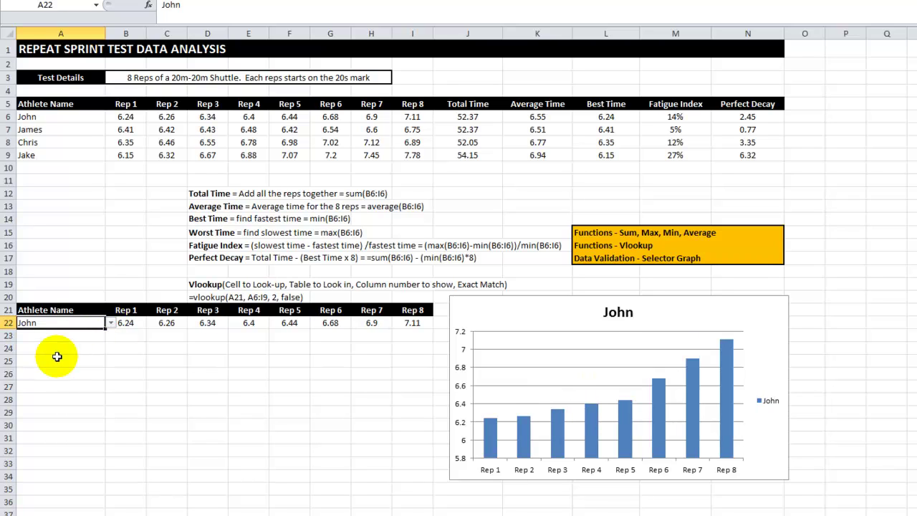
pyautogui.click(57, 356)
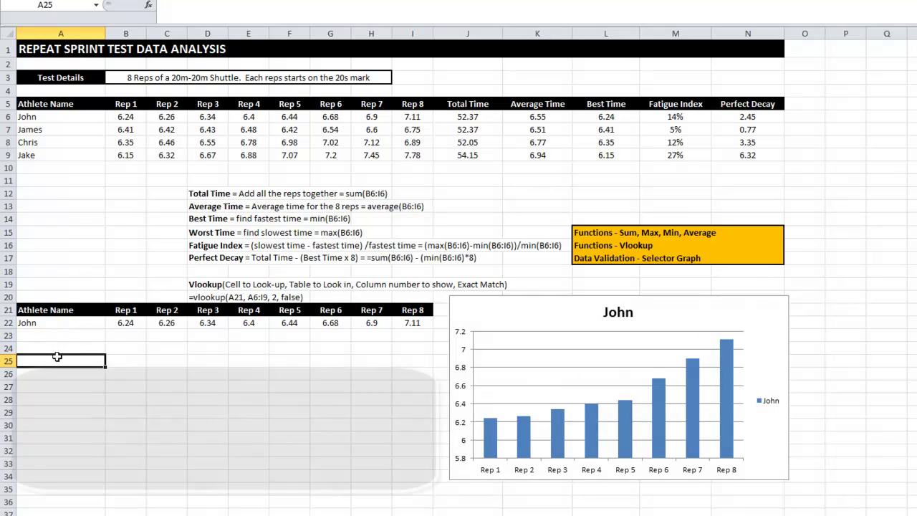